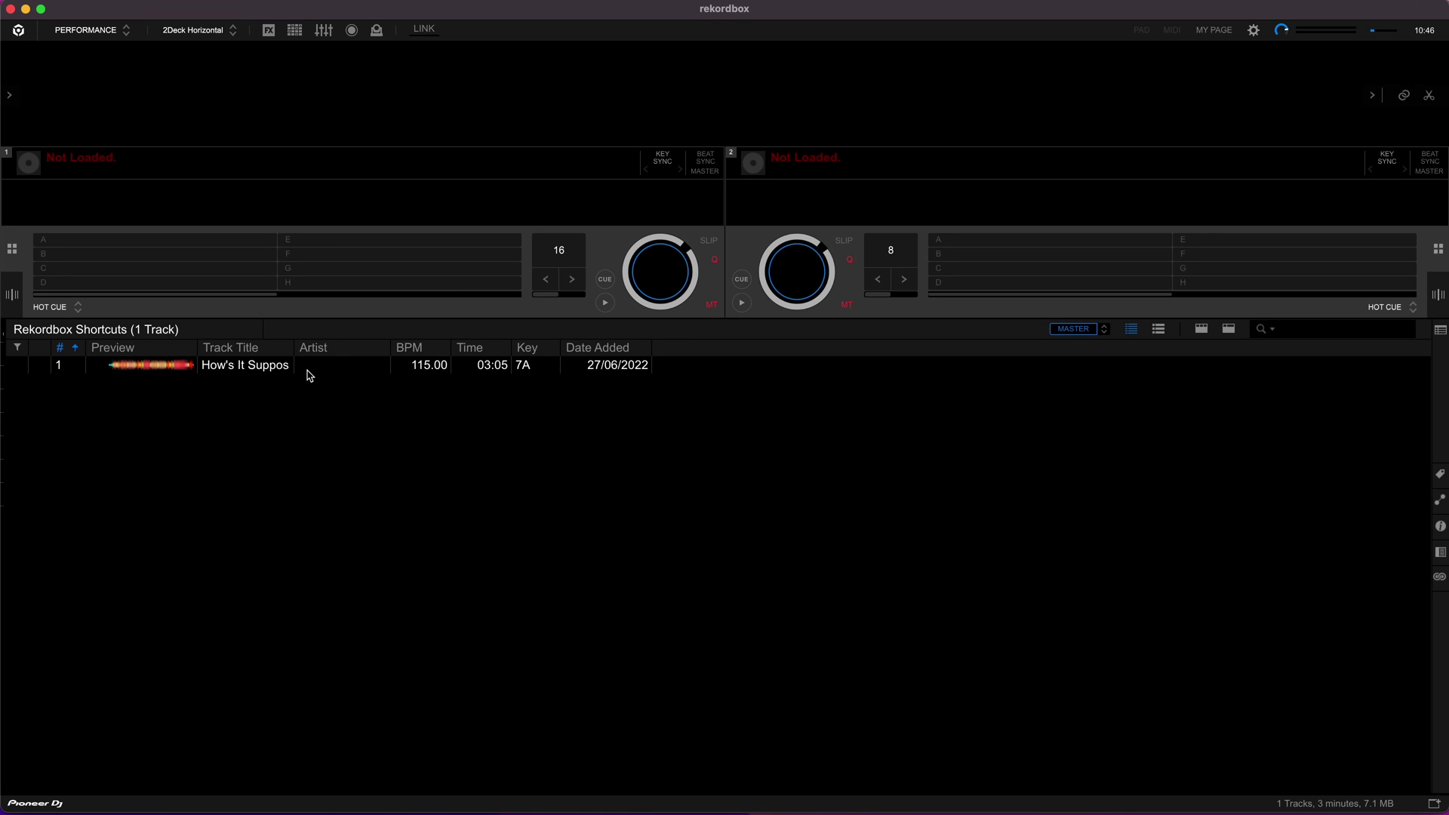
Step: Load NEFFEX's 'How's It Supposed to Feel (Clean)' onto deck 1 and deck 2
{"action": "left_click_drag", "start_coordinate": [310, 375], "coordinate": [623, 372]}
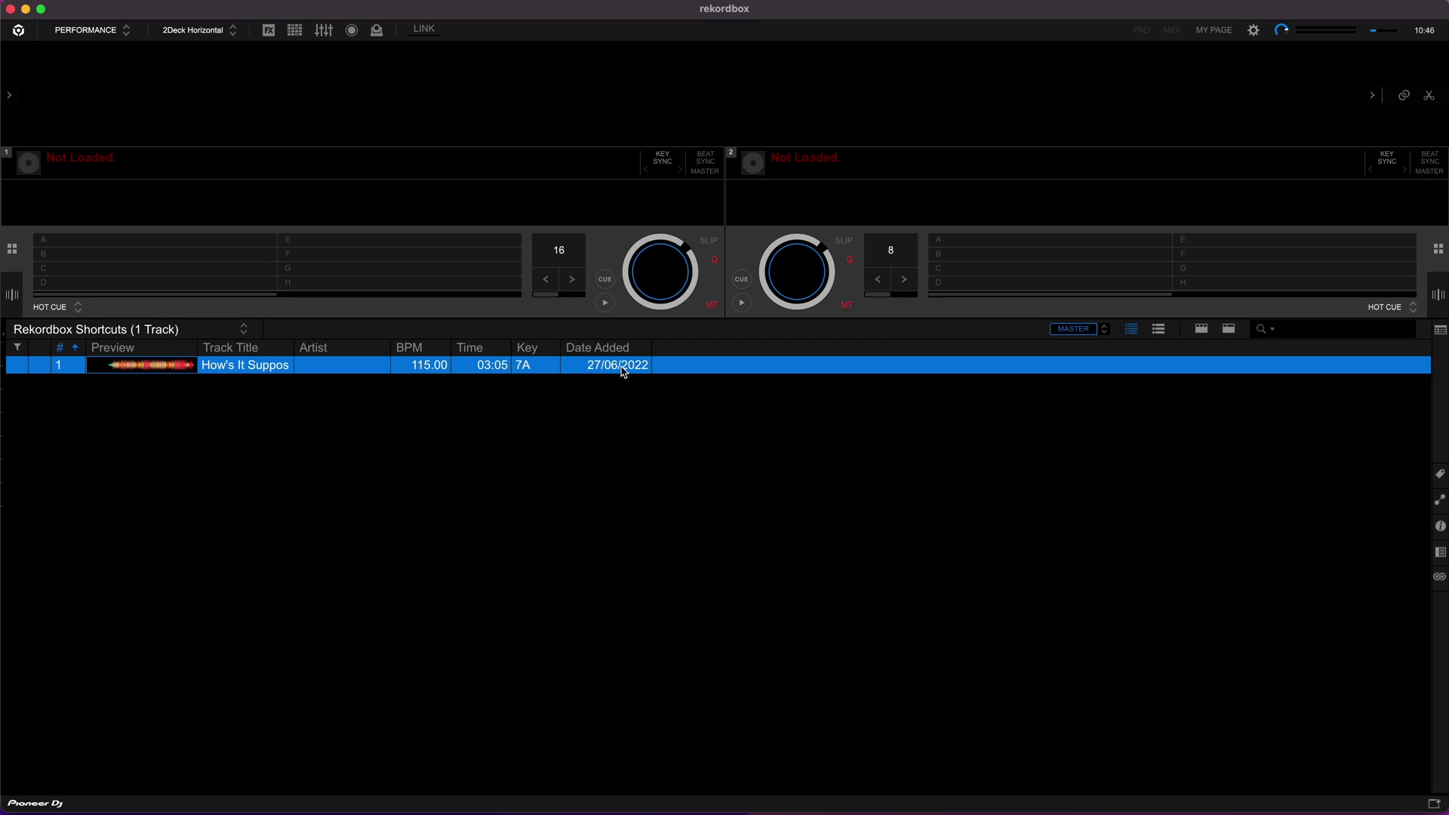
{"action": "key", "text": "shift+Left"}
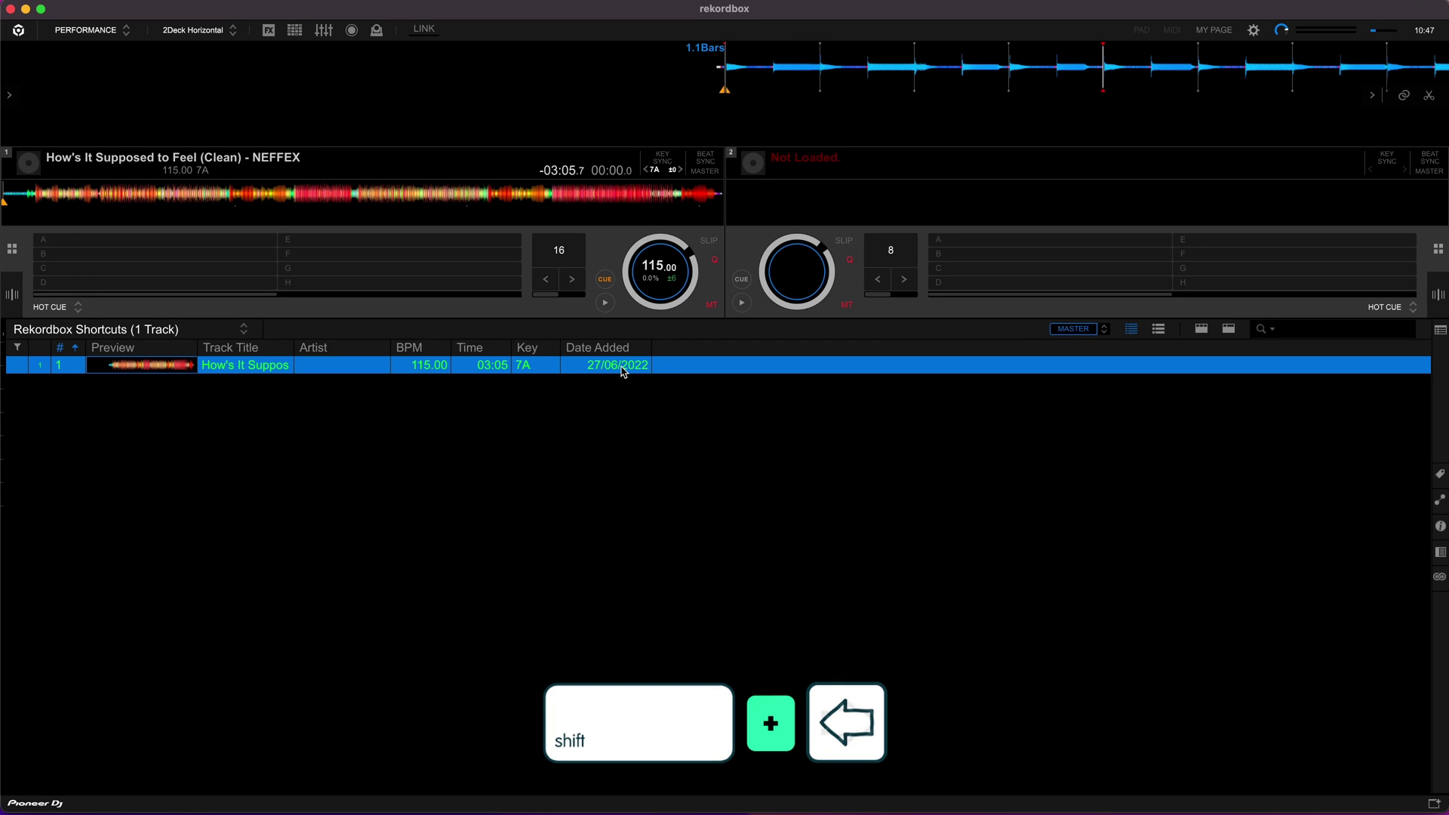
{"action": "key", "text": "shift+Right"}
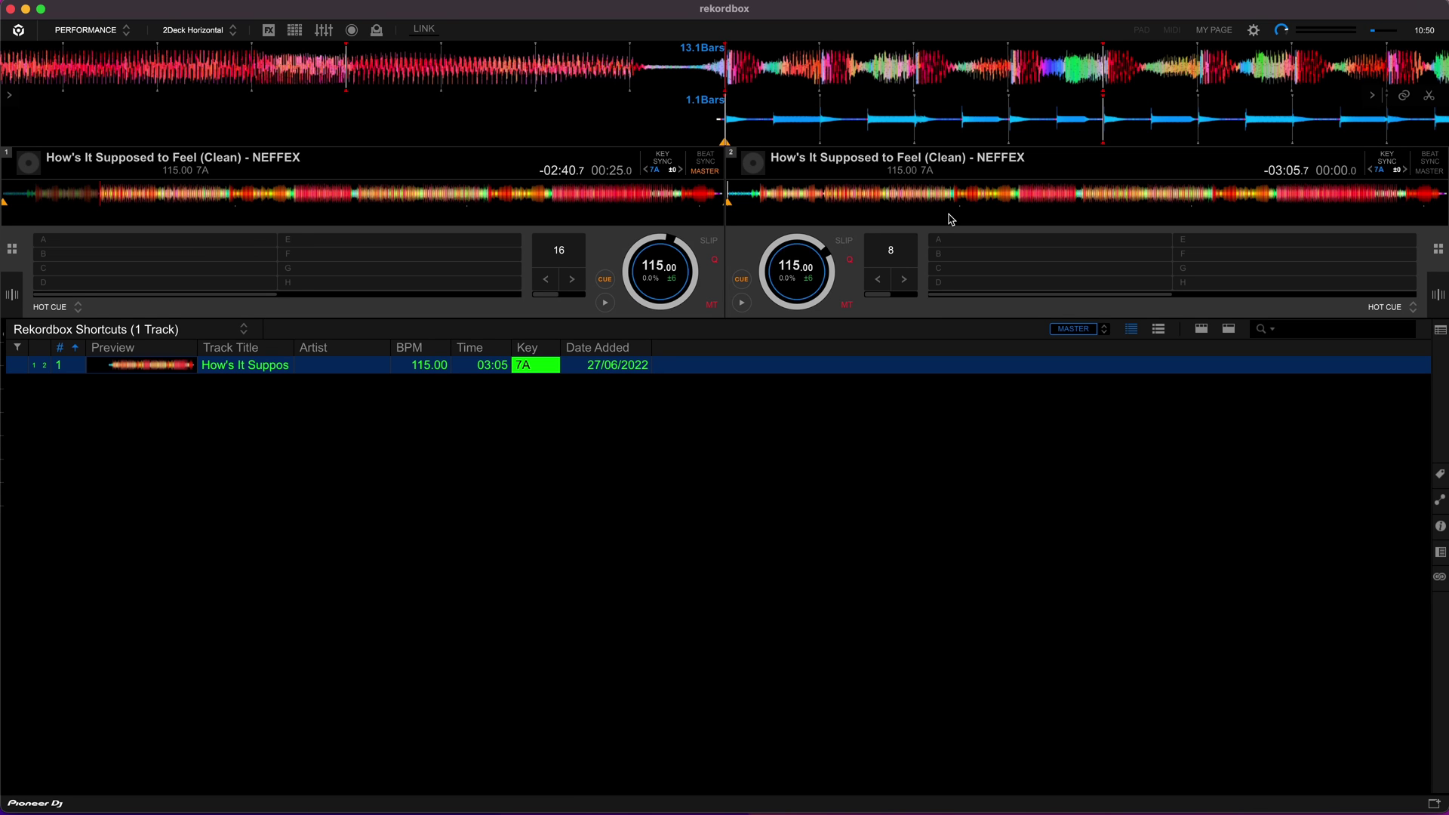
{"action": "key", "text": "z"}
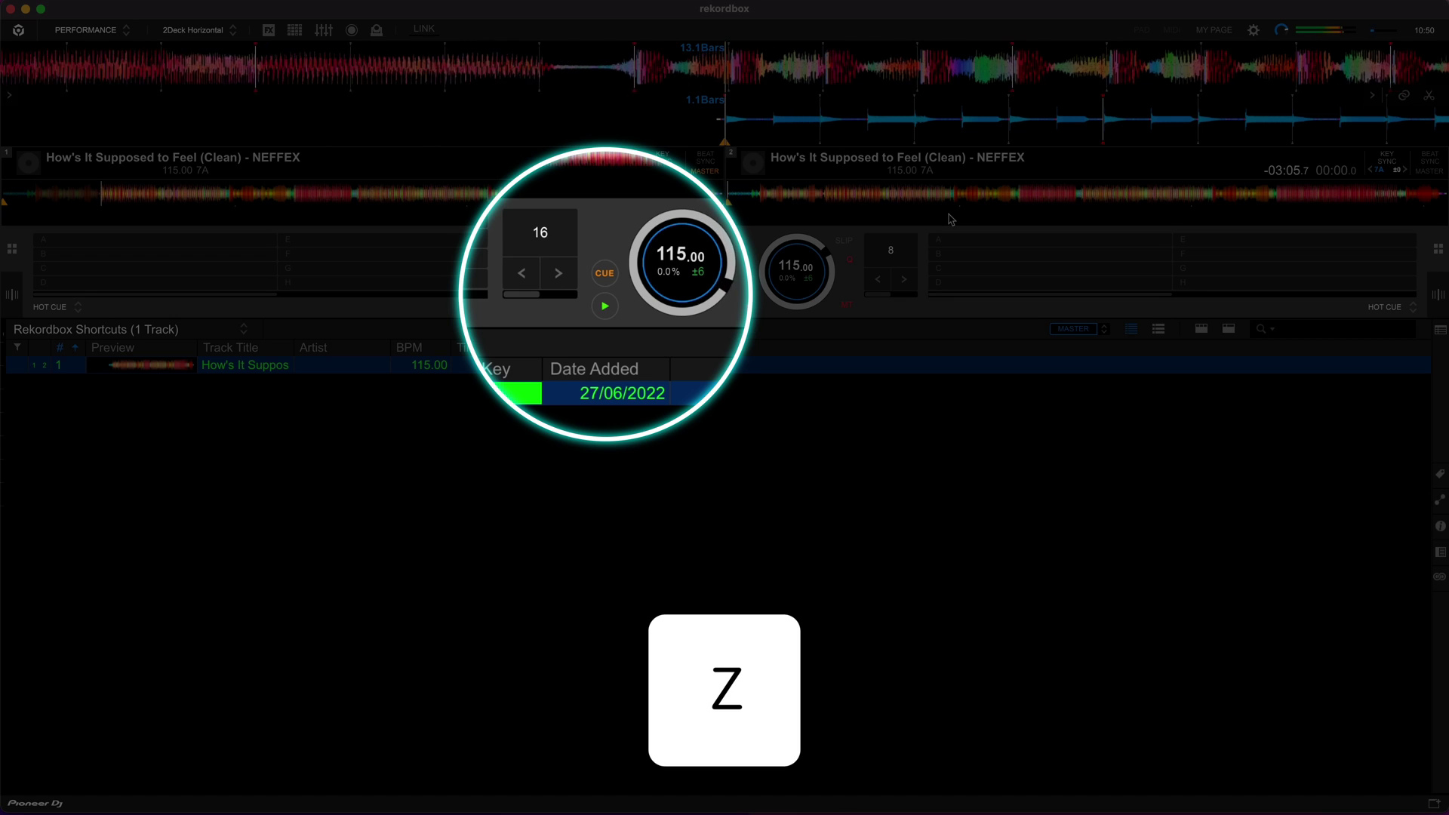
{"action": "key", "text": "z"}
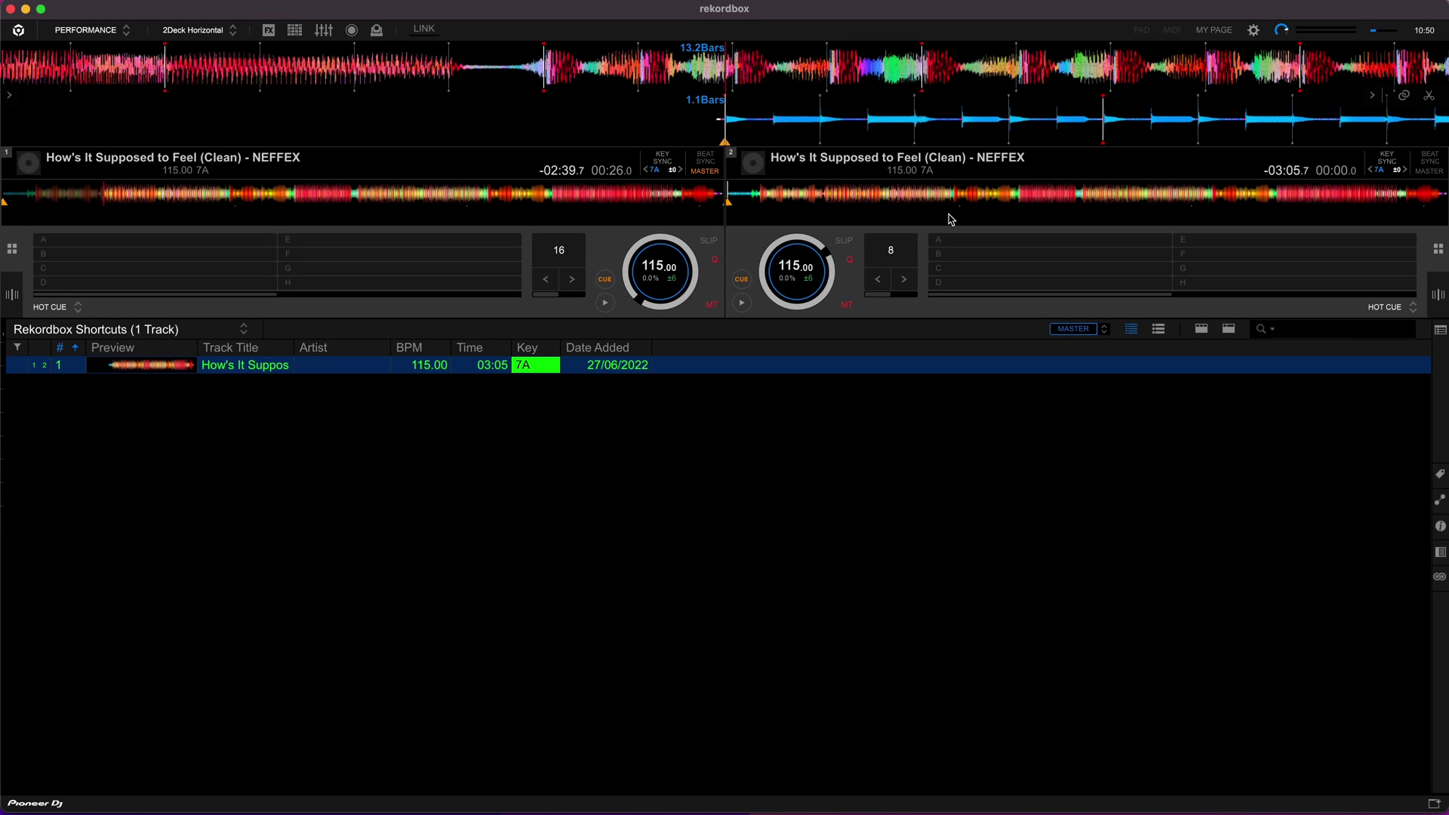
{"action": "key", "text": "n"}
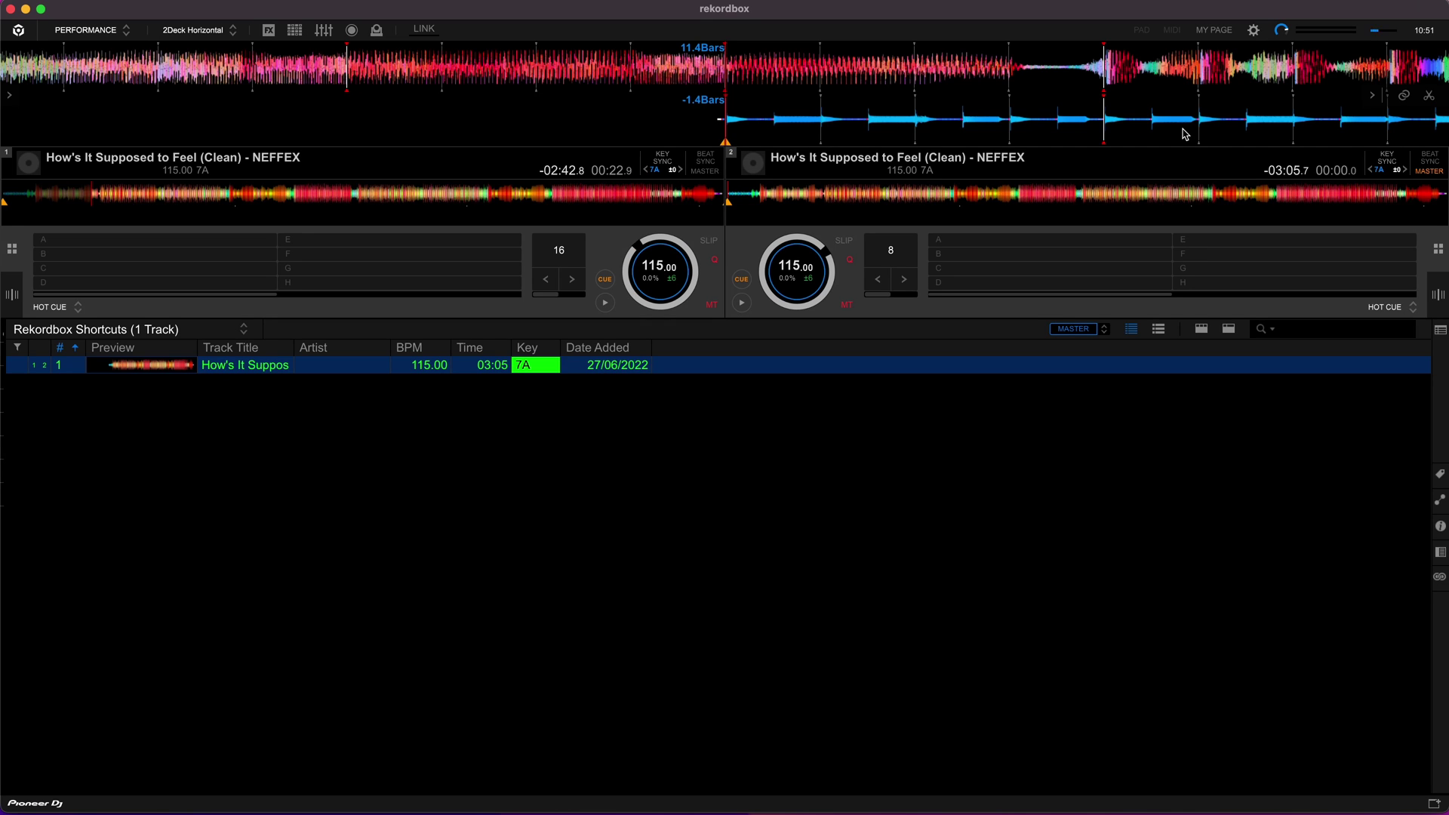
{"action": "key", "text": "z"}
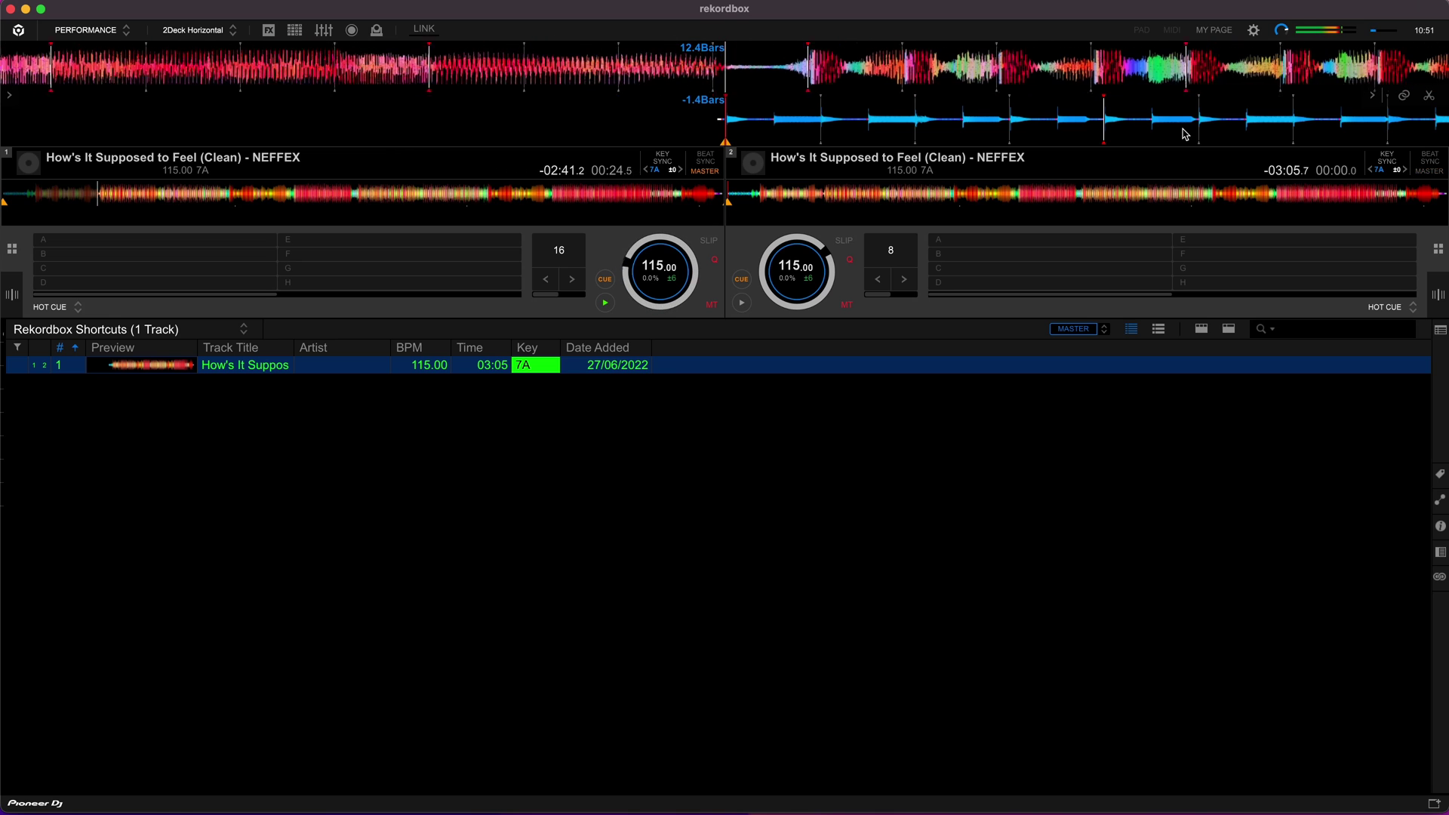
{"action": "key", "text": "m"}
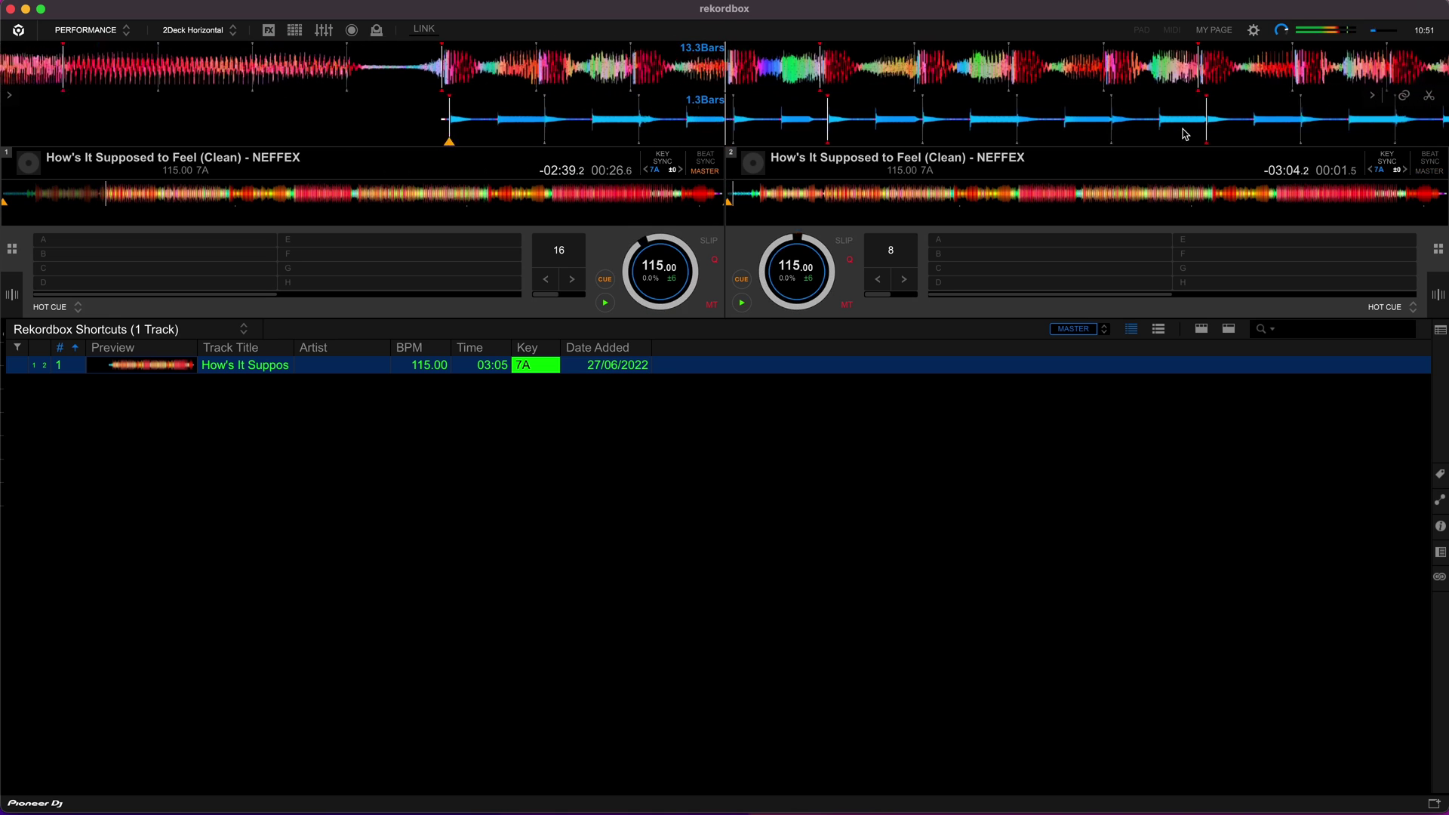
{"action": "key", "text": "z"}
{"action": "key", "text": "m"}
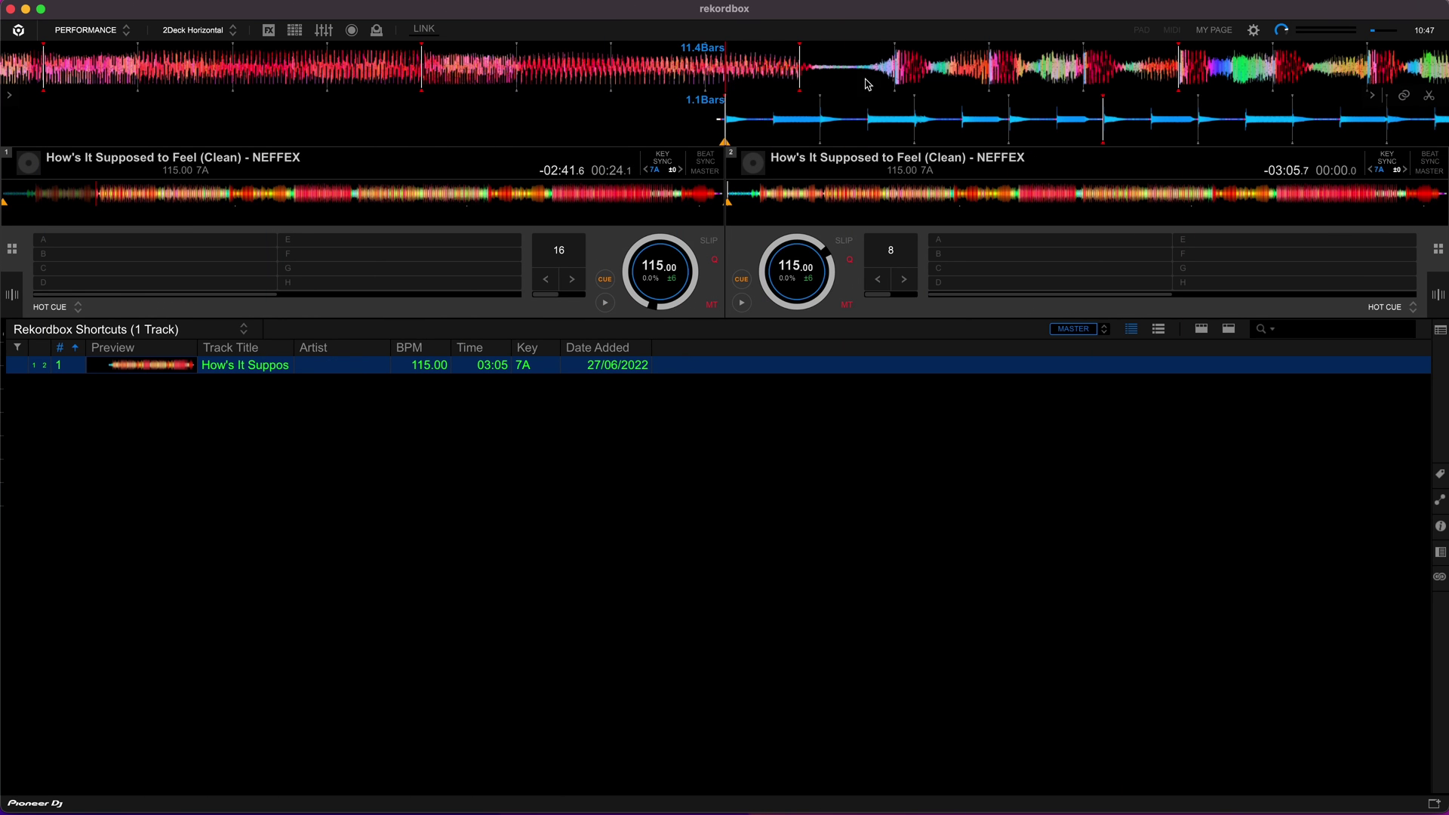
Step: Move deck 1 slightly later, start playback, and shift its beat grid forward one beat
{"action": "left_click_drag", "start_coordinate": [868, 82], "coordinate": [762, 73]}
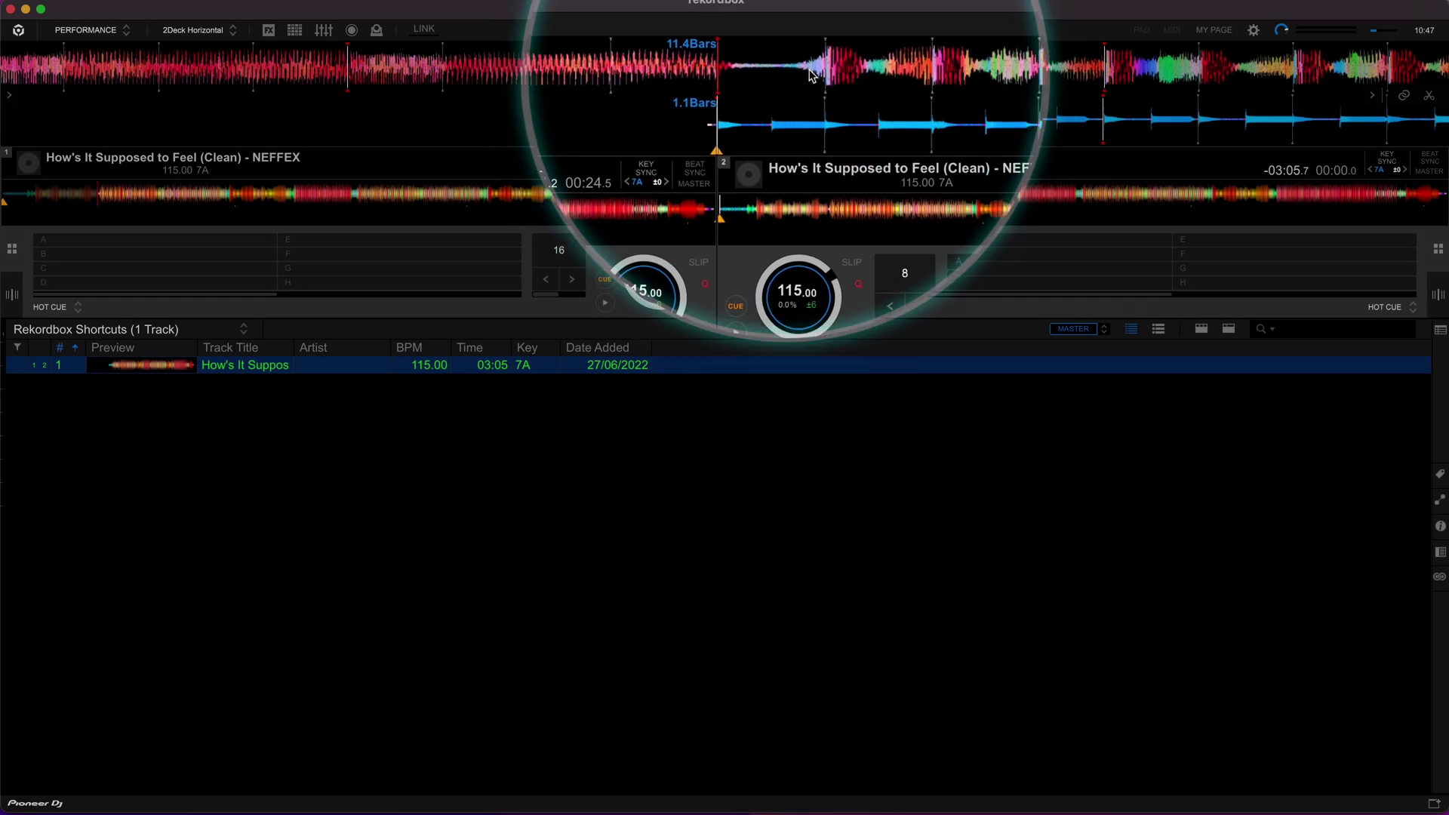
{"action": "key", "text": "space"}
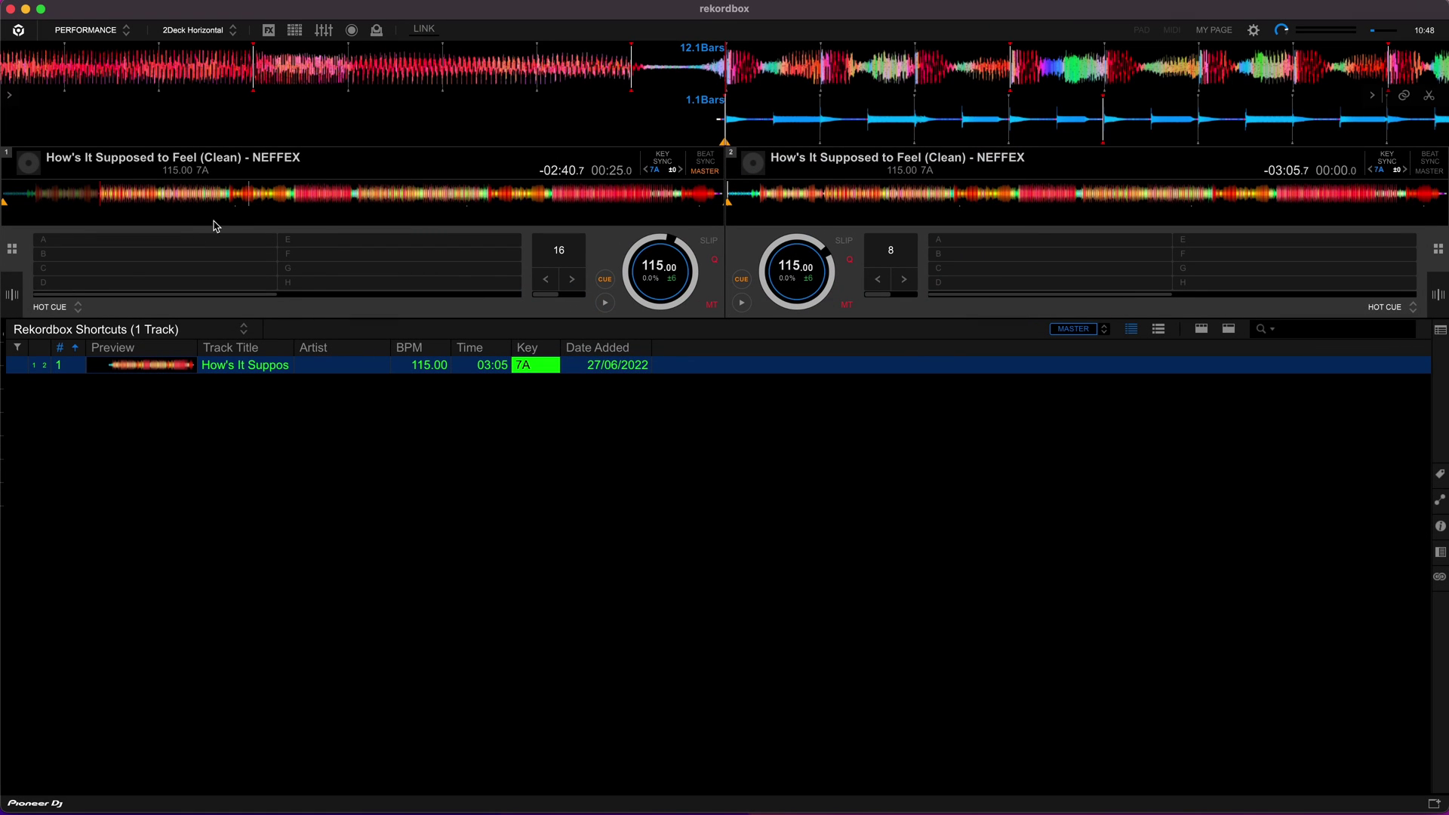
{"action": "left_click", "coordinate": [8, 302]}
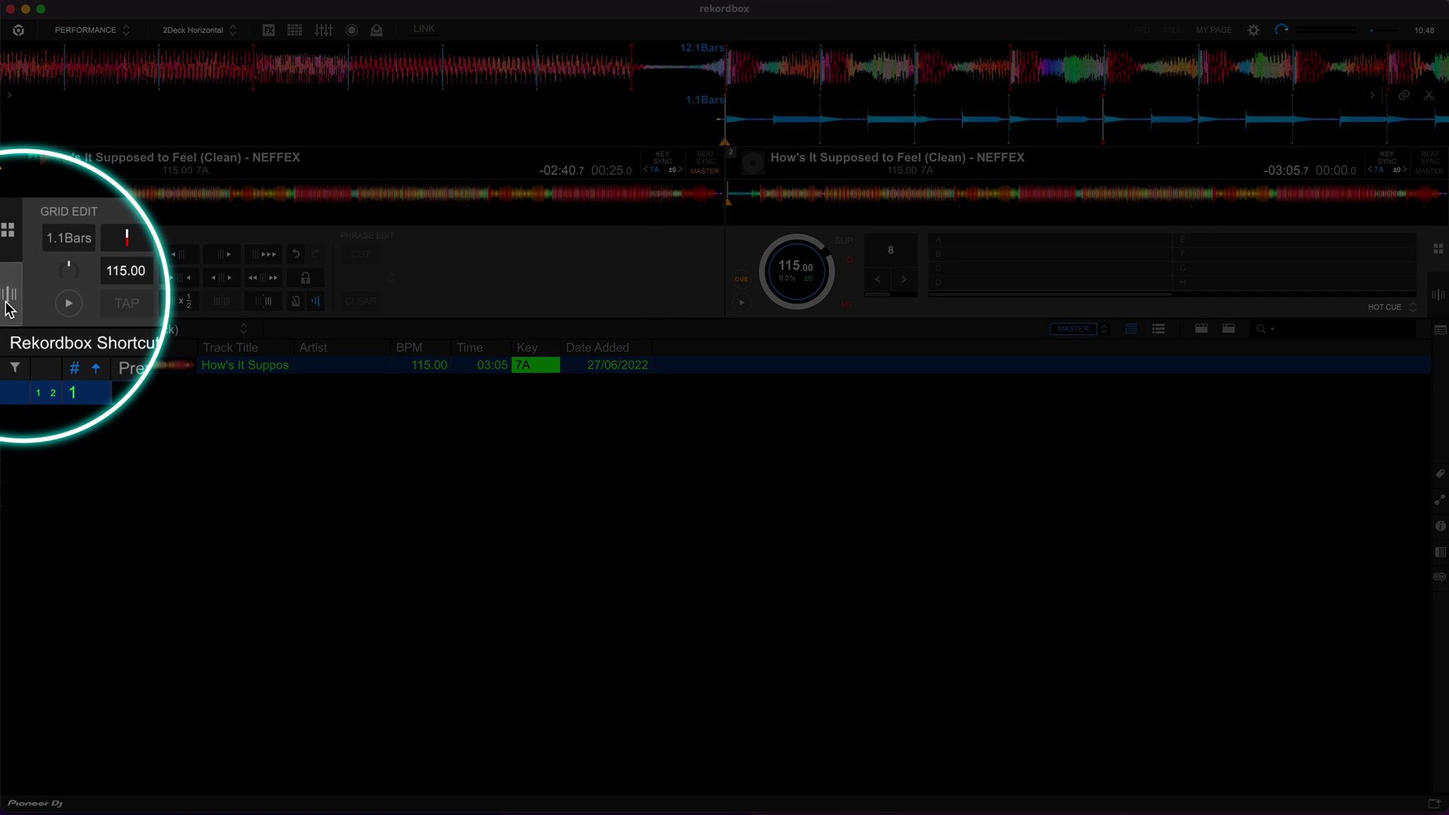
{"action": "left_click", "coordinate": [111, 259]}
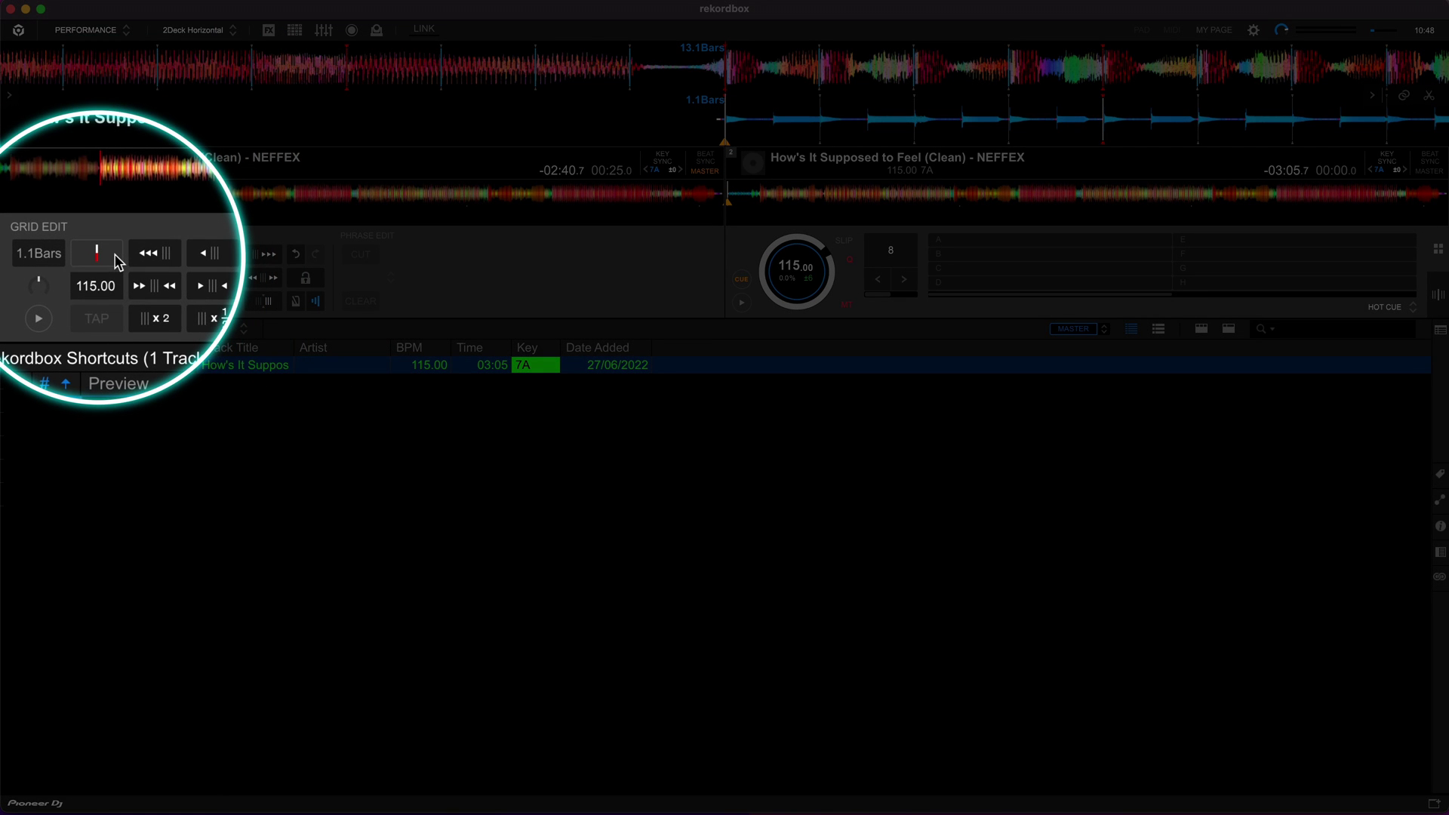
Step: Reopen deck 1's Grid Edit controls and shift the beat grid back one beat
{"action": "left_click", "coordinate": [13, 252]}
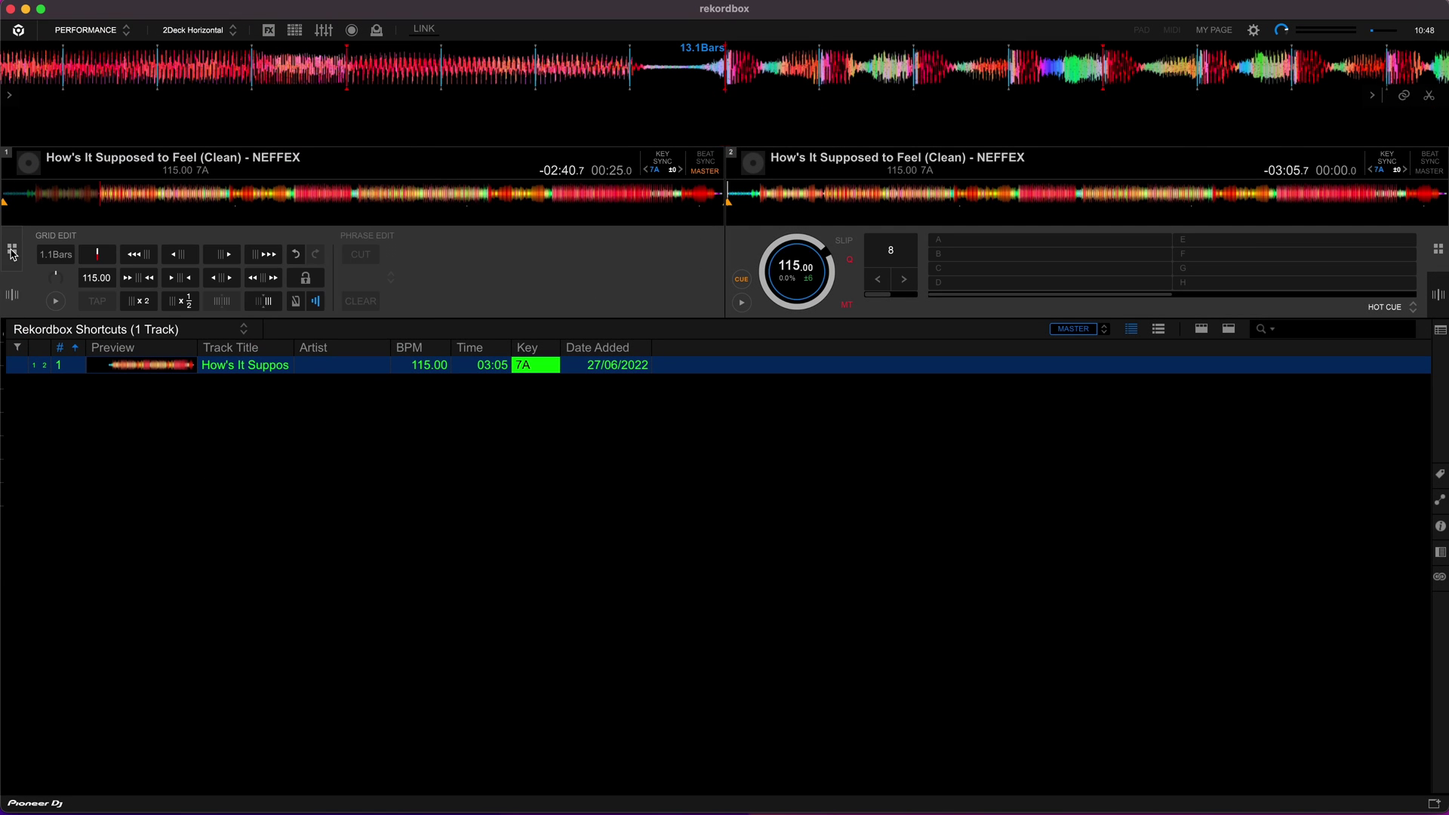
{"action": "left_click", "coordinate": [12, 252]}
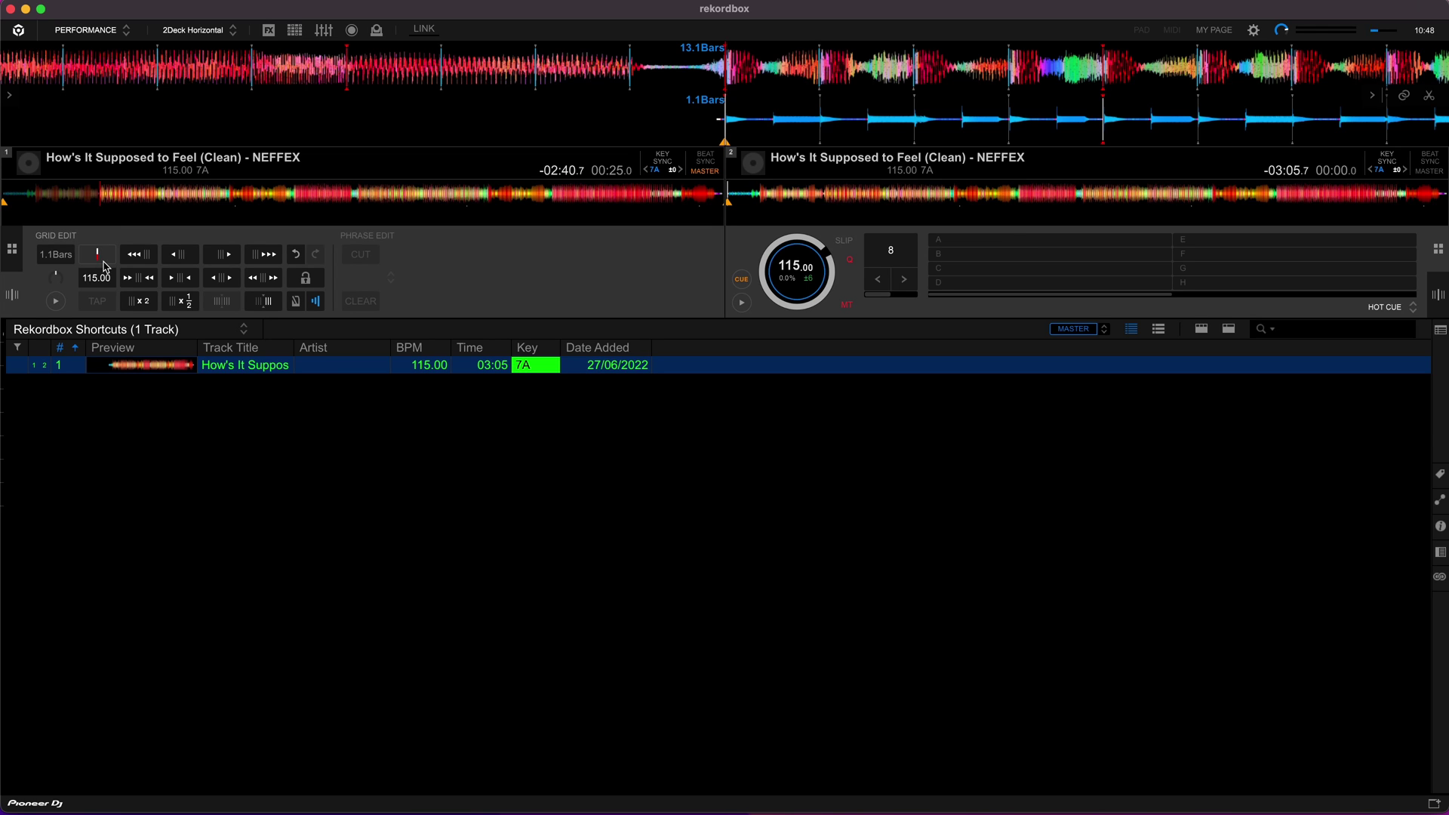
{"action": "left_click", "coordinate": [98, 254]}
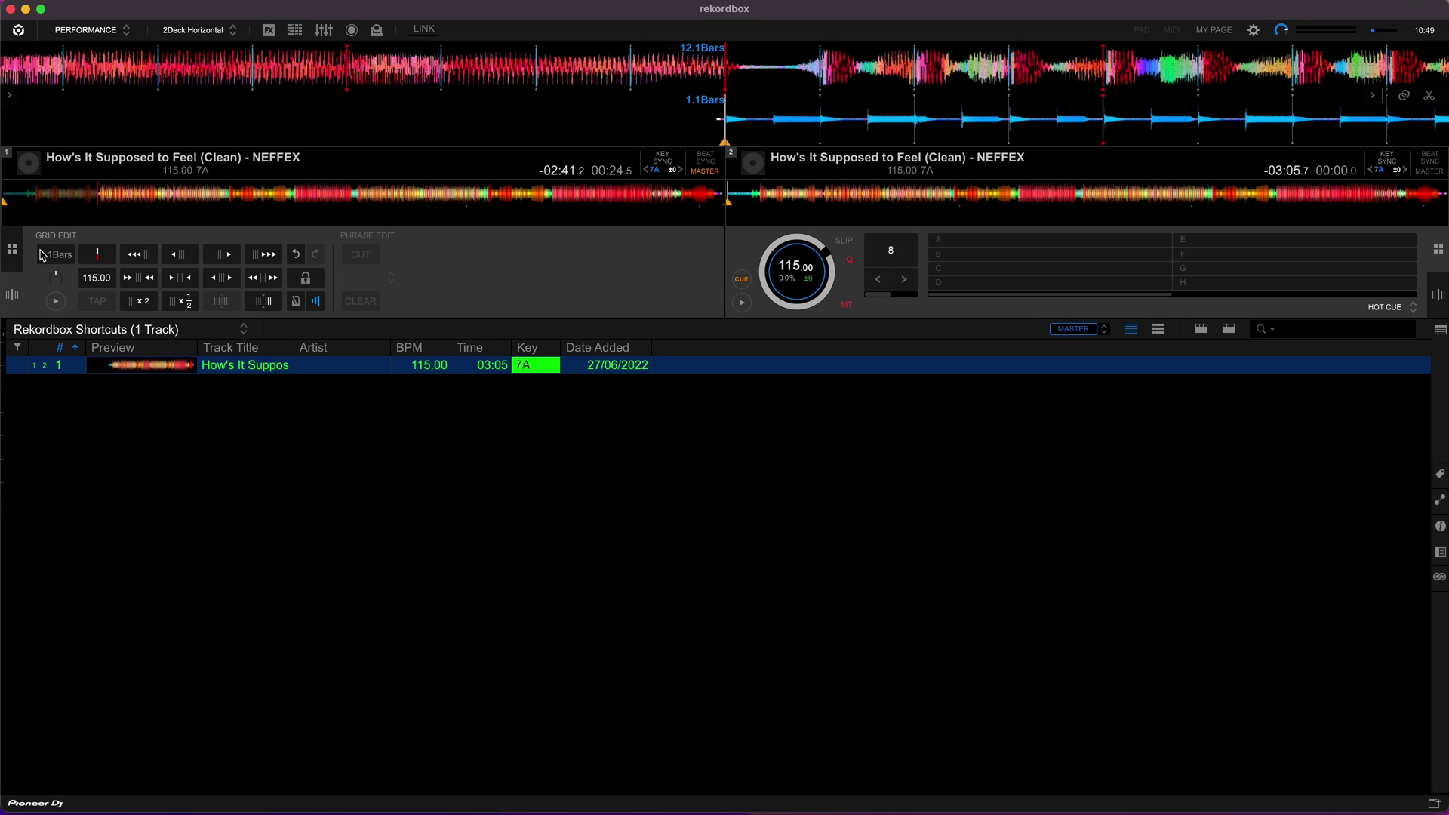
{"action": "left_click", "coordinate": [12, 249]}
{"action": "left_click_drag", "start_coordinate": [849, 64], "coordinate": [755, 68]}
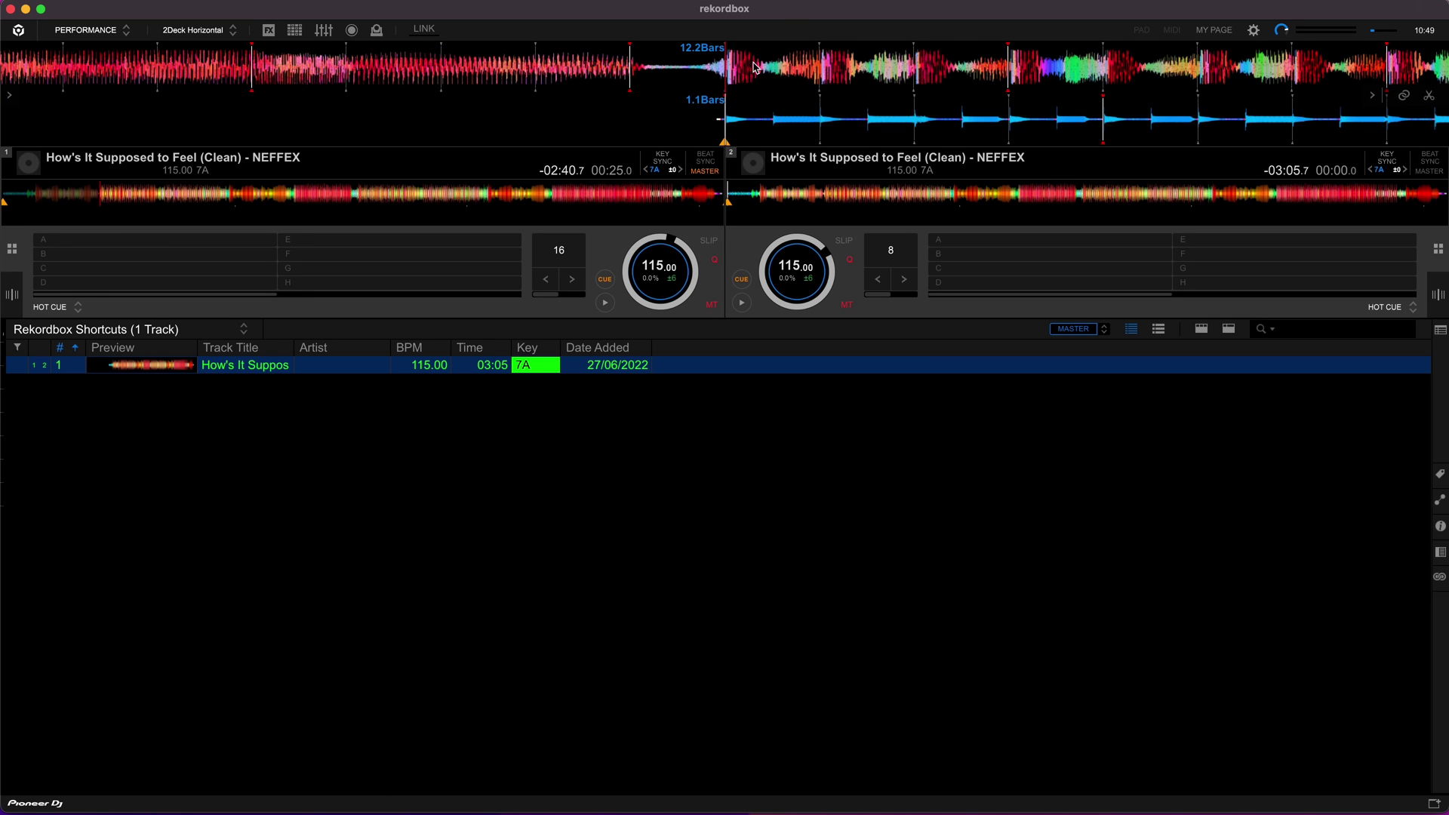
{"action": "key", "text": "alt+3"}
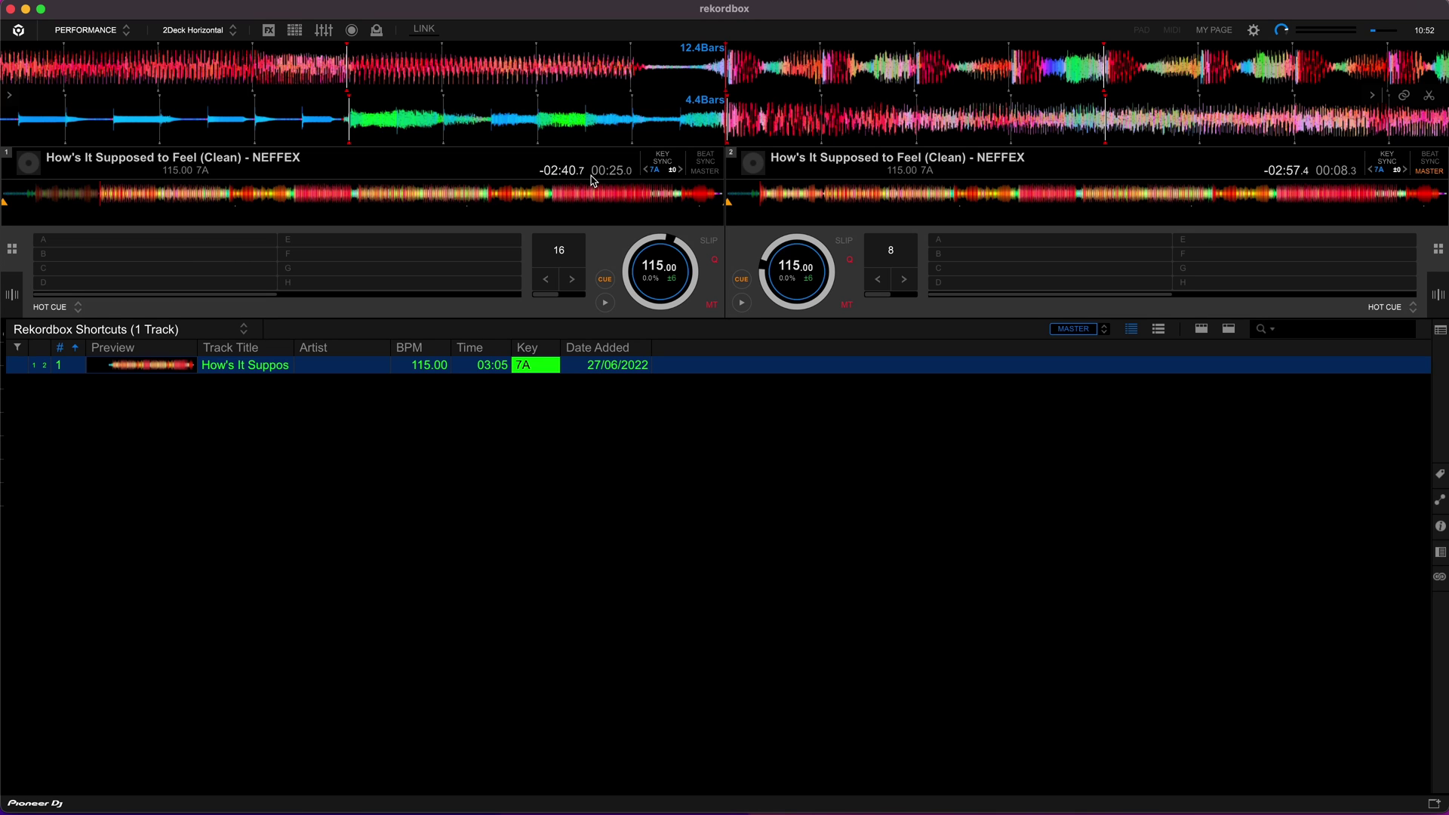
Step: Set hot cues A, B, C and D at 00:25, 00:27, 00:29 and 00:31 while the decks play
{"action": "key", "text": "1"}
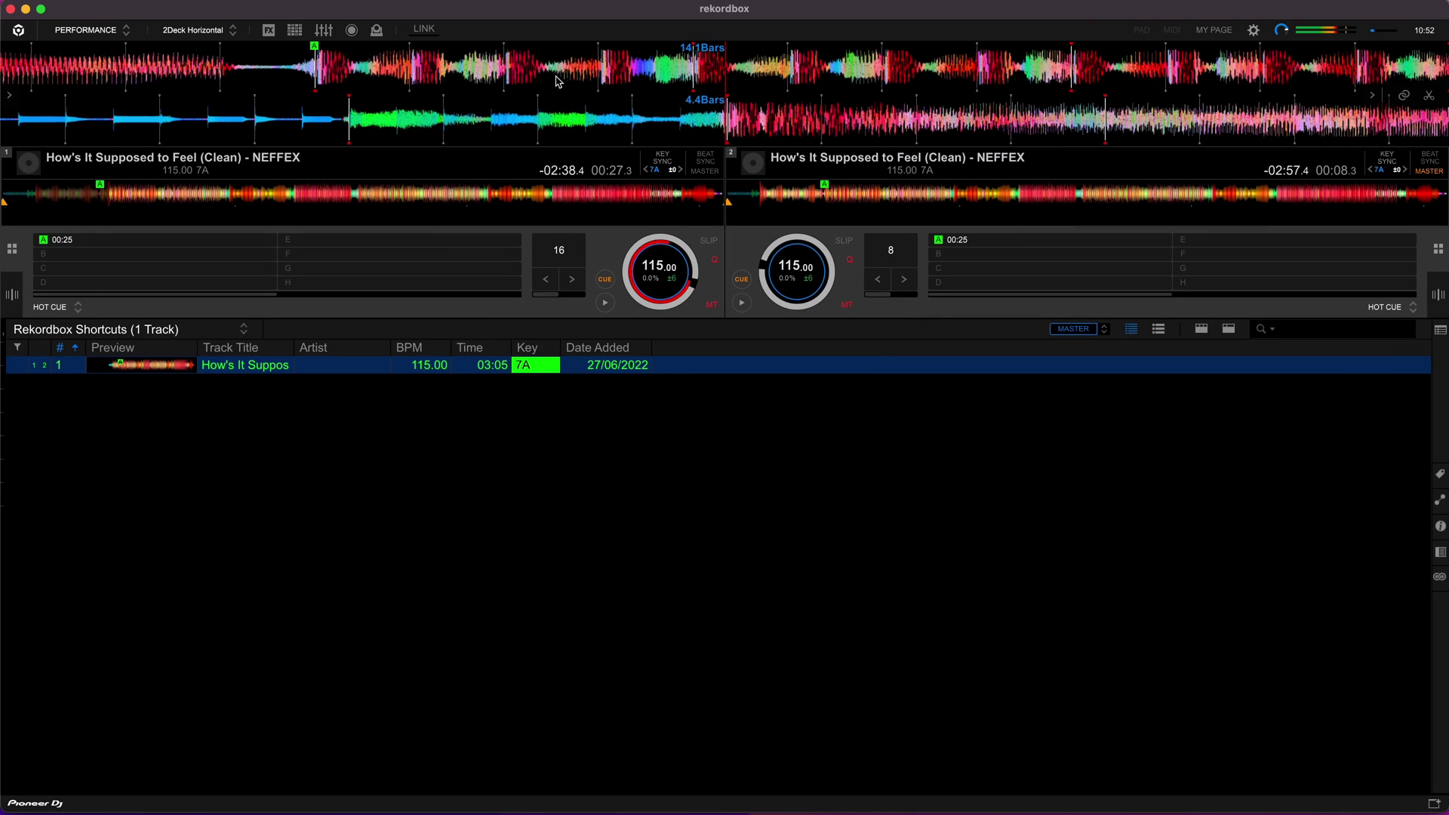
{"action": "key", "text": "2"}
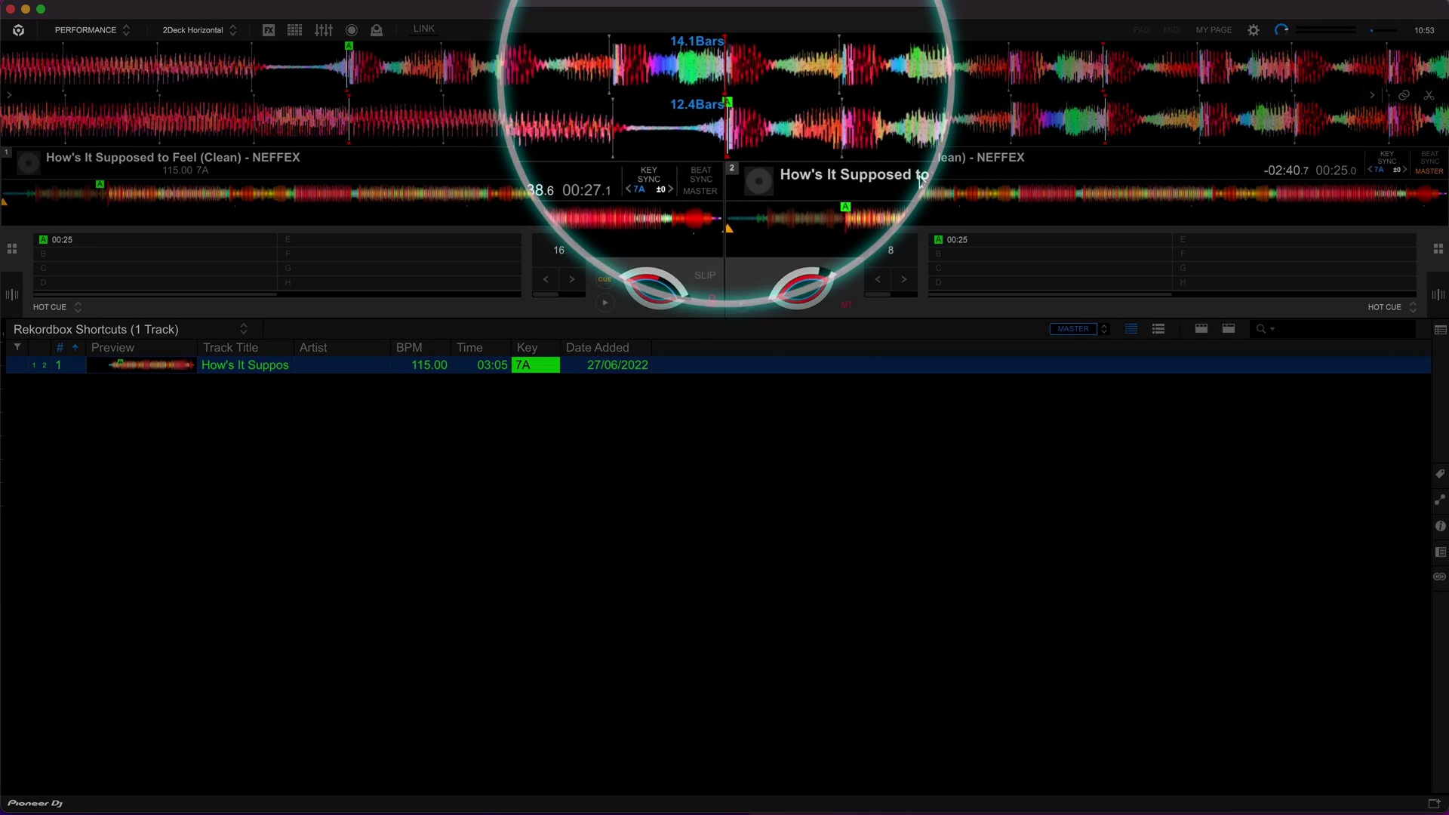
{"action": "key", "text": "shift+1"}
{"action": "key", "text": "m"}
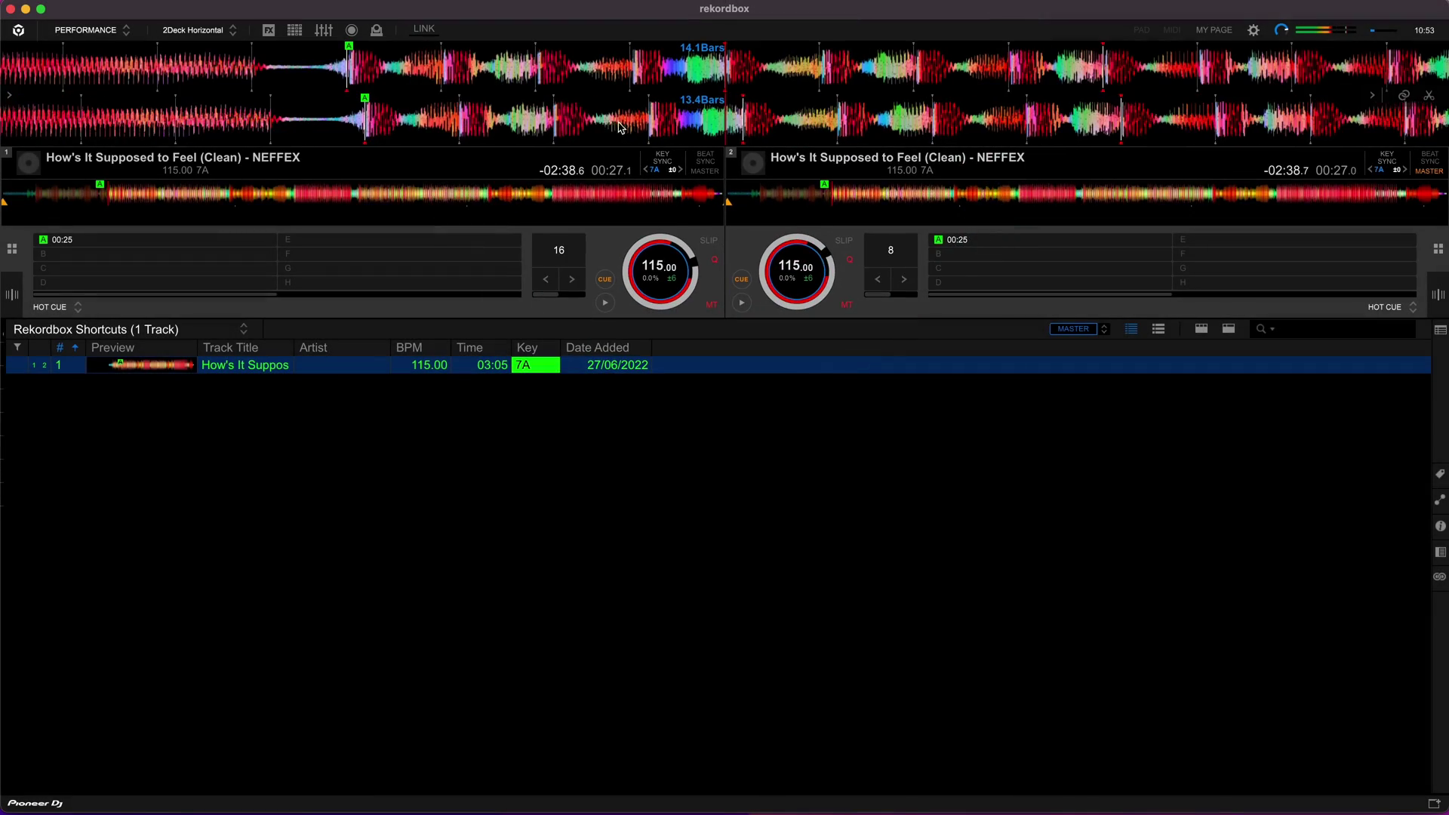
{"action": "key", "text": "shift+2"}
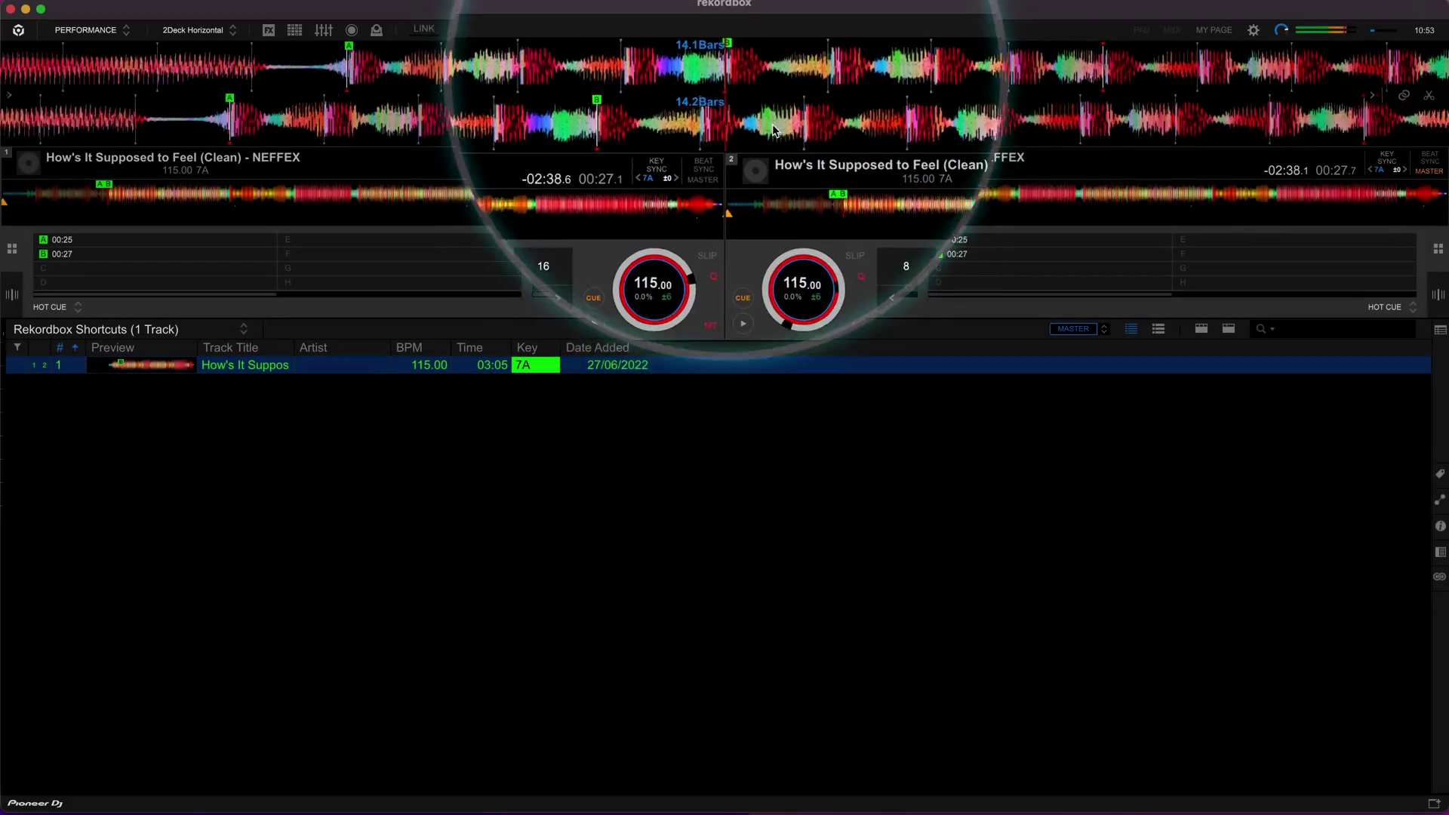
{"action": "key", "text": "3"}
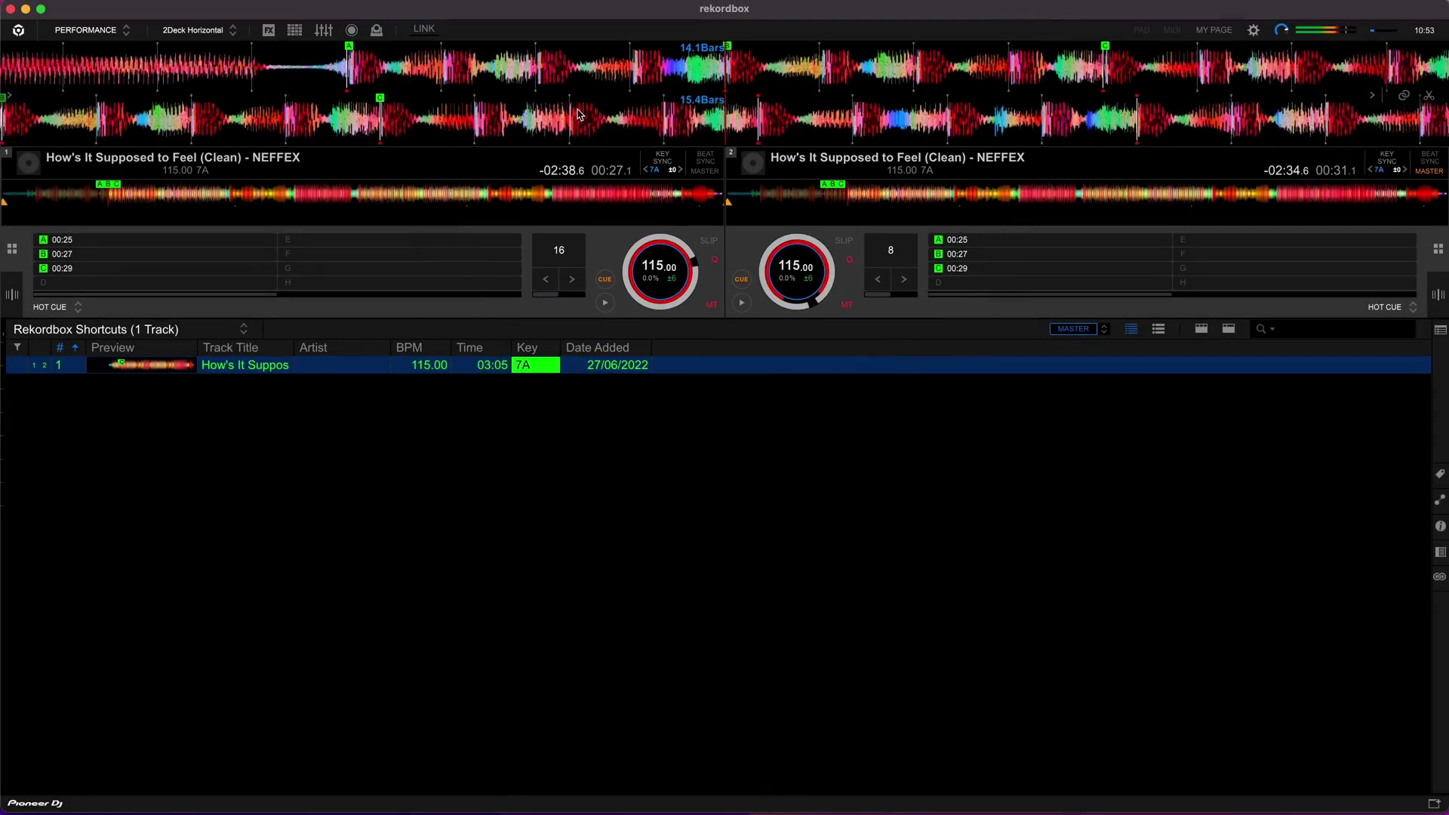
{"action": "key", "text": "4"}
Step: Keep the pads in Hot Cue mode and delete the extra hot cue E
{"action": "left_click", "coordinate": [65, 308]}
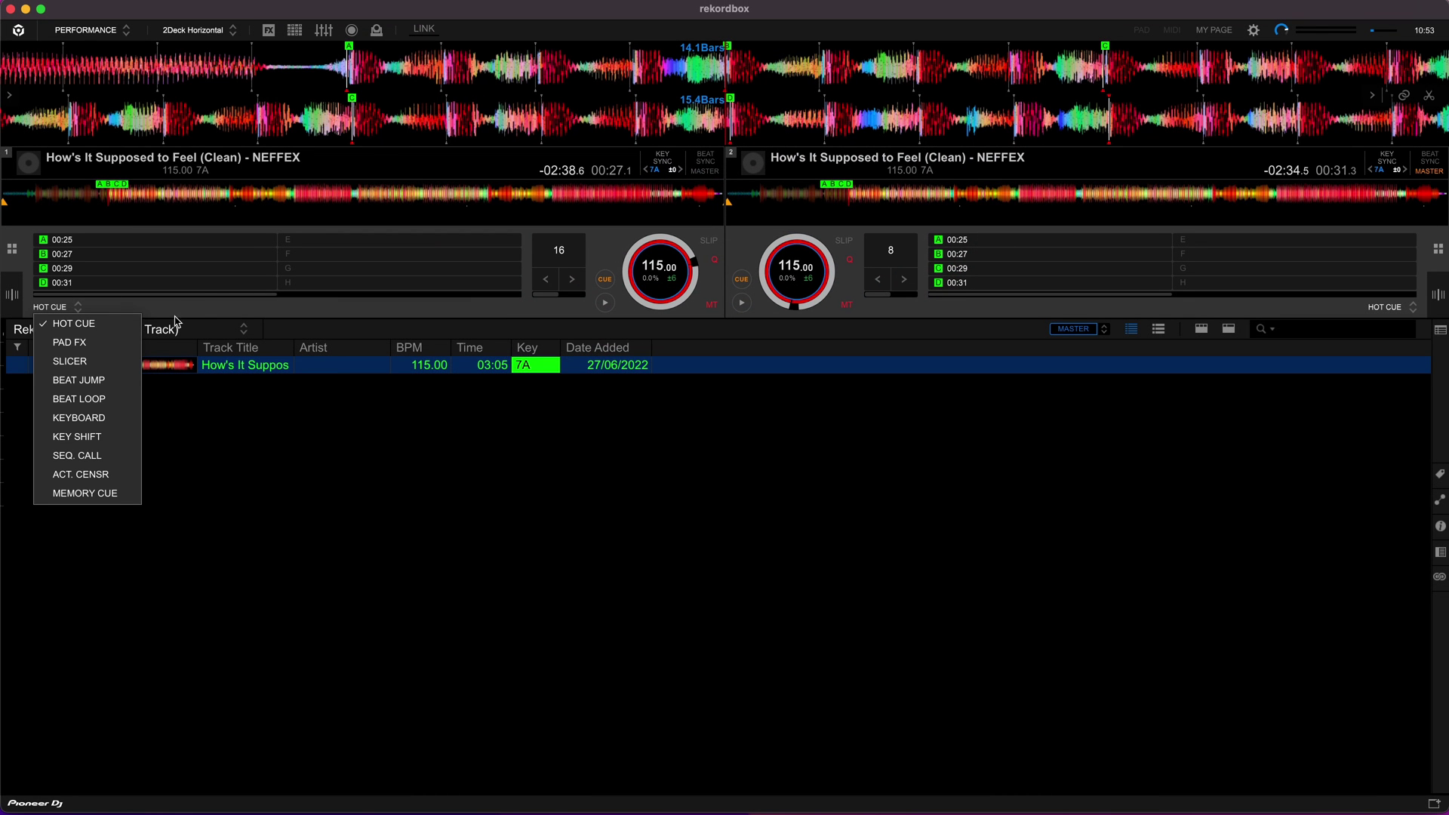
{"action": "left_click", "coordinate": [68, 325]}
{"action": "key", "text": "5"}
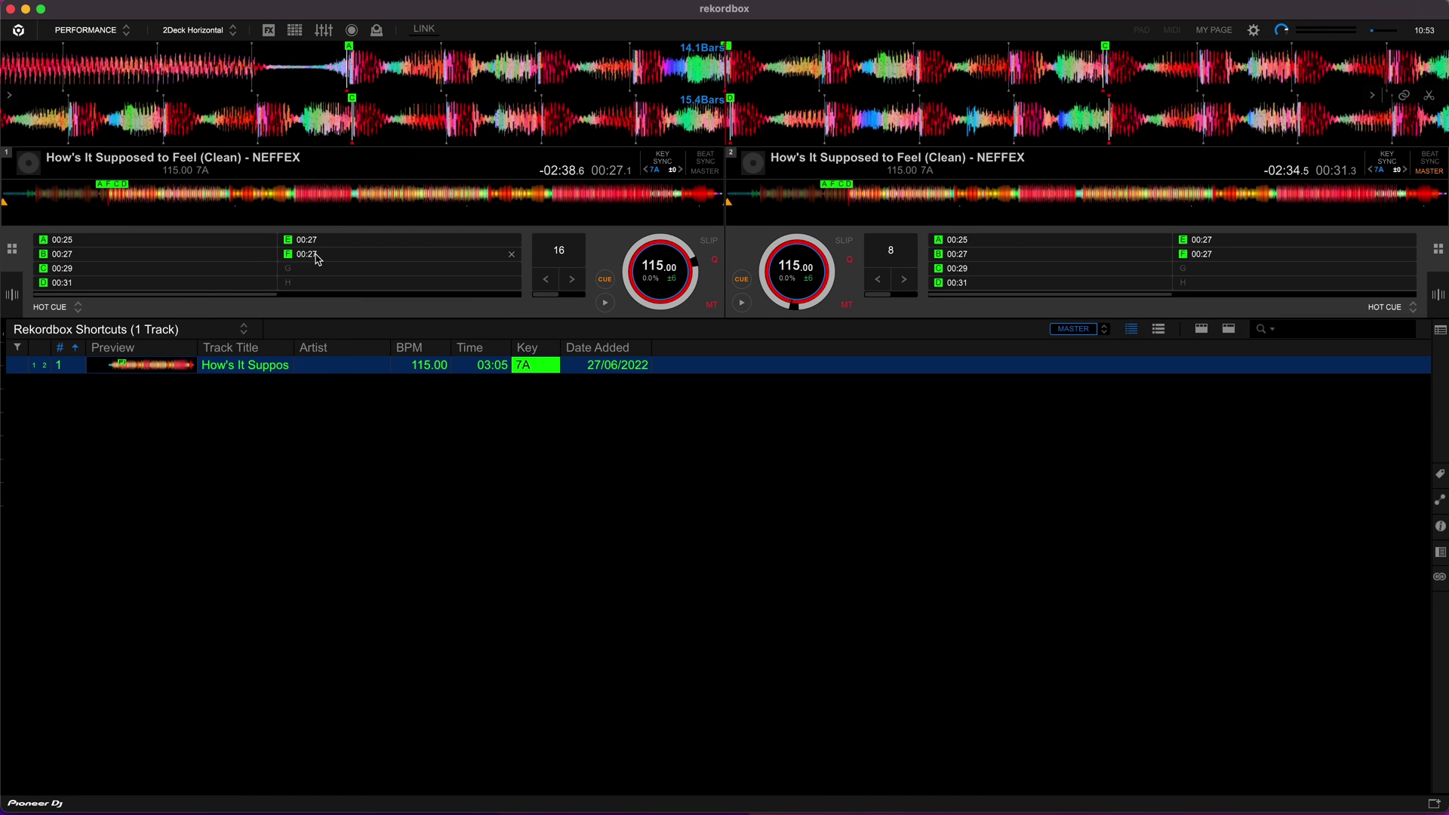
{"action": "left_click", "coordinate": [511, 239]}
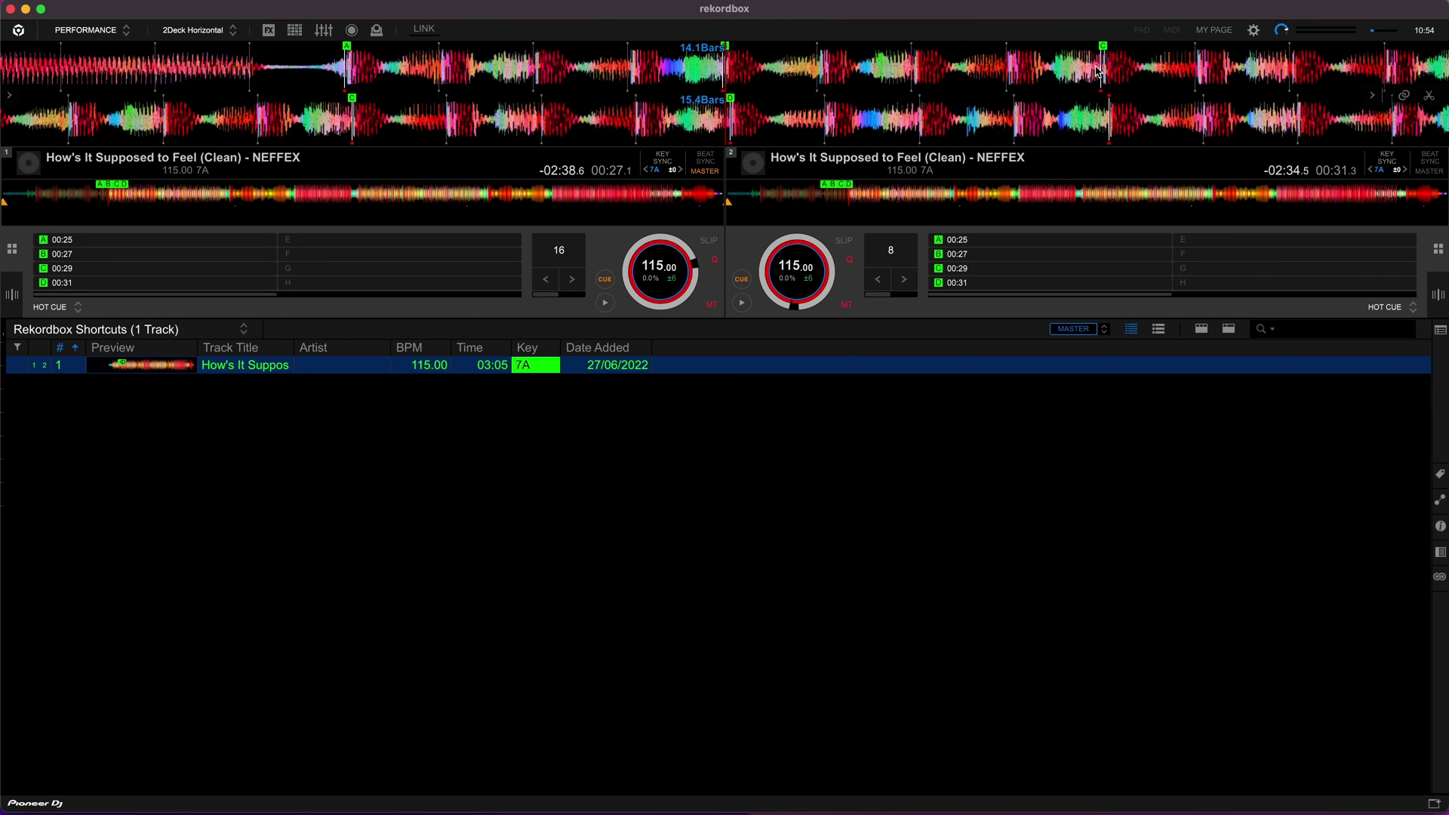
Step: Jump deck 1 and deck 2 back to 00:00.0 with Shift+A and Shift+H
{"action": "key", "text": "shift+a"}
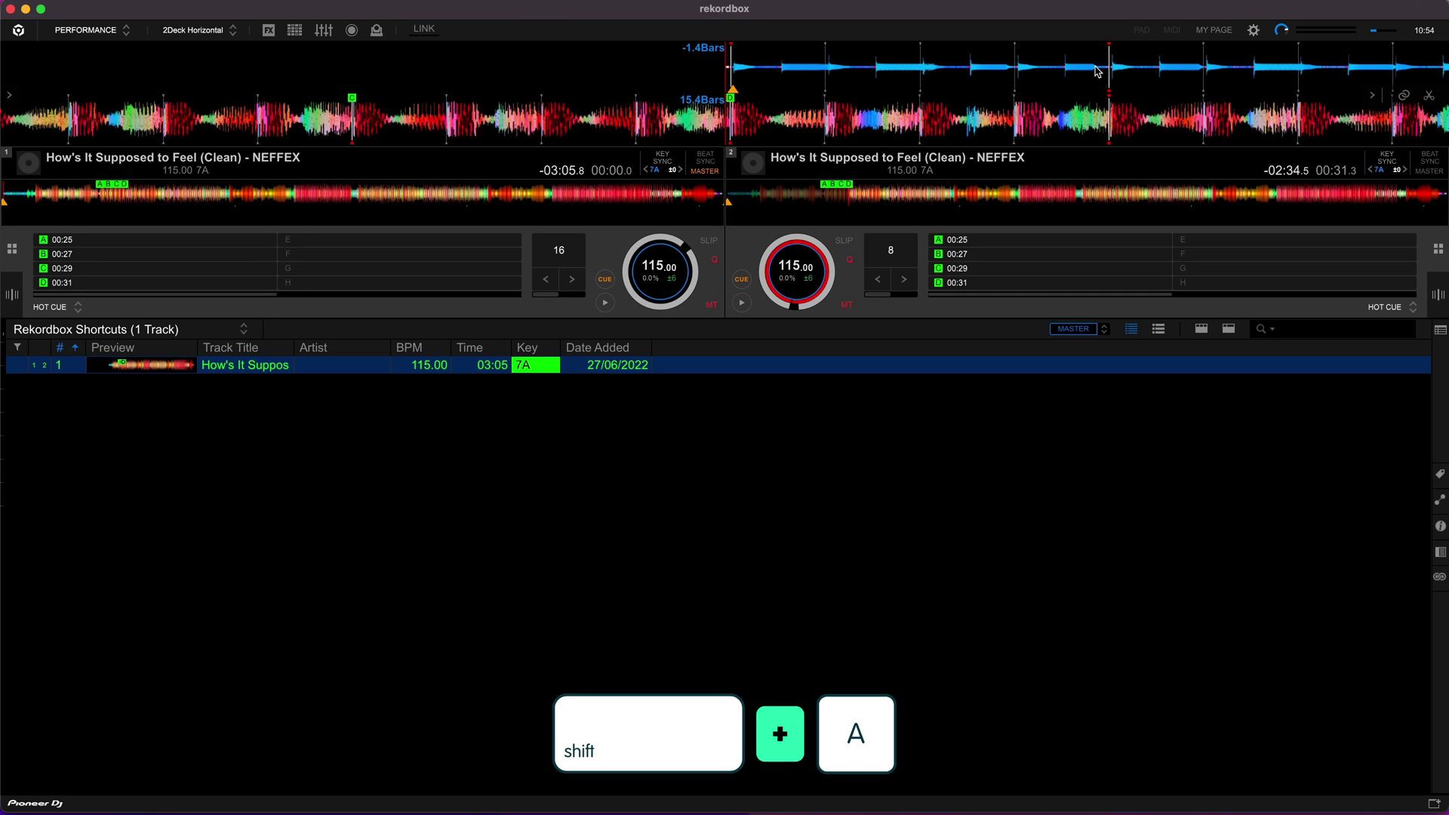
{"action": "key", "text": "shift+h"}
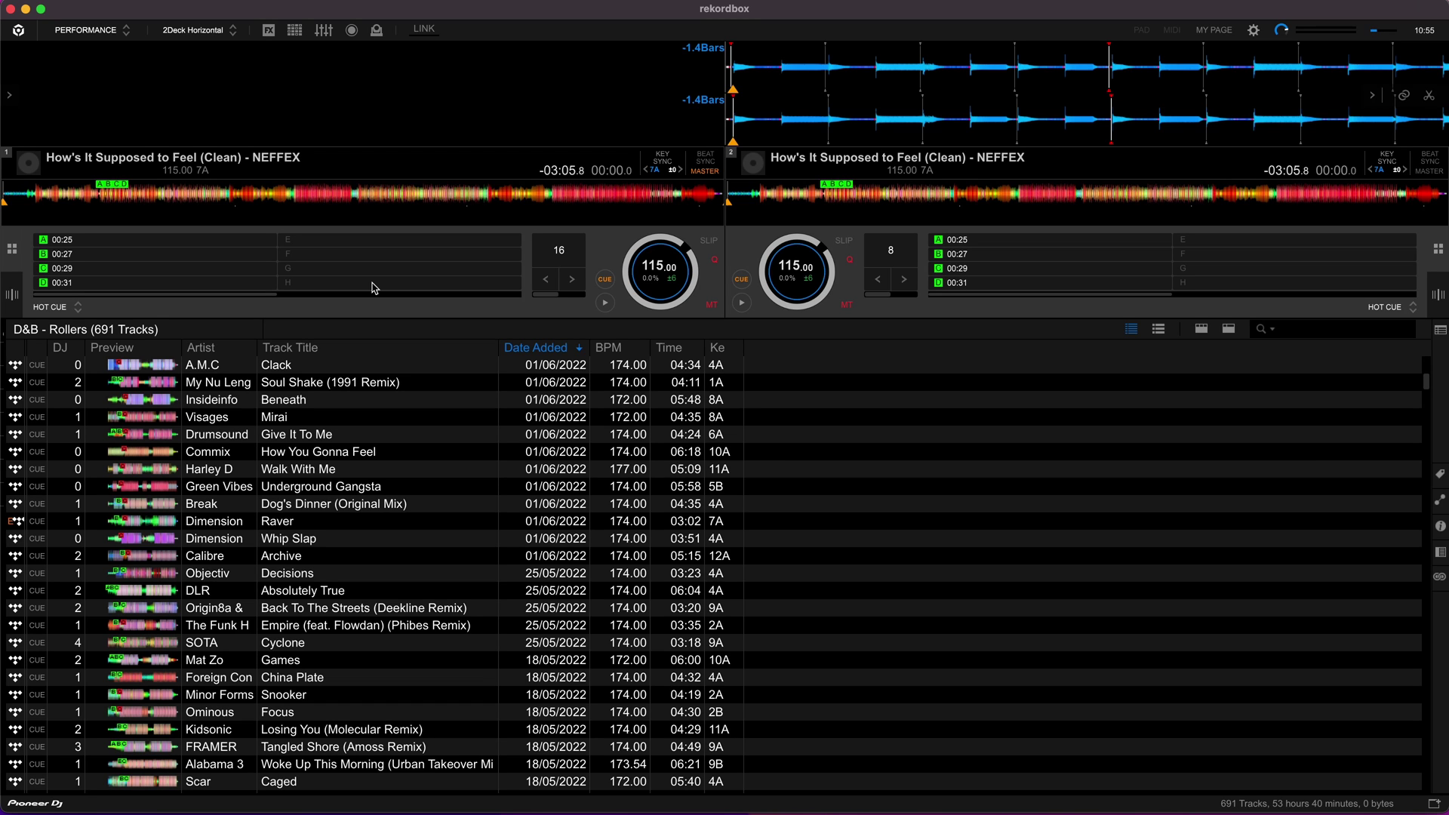
Step: Switch the layout from 2Deck Horizontal to the enlarged Browse view
{"action": "key", "text": "space"}
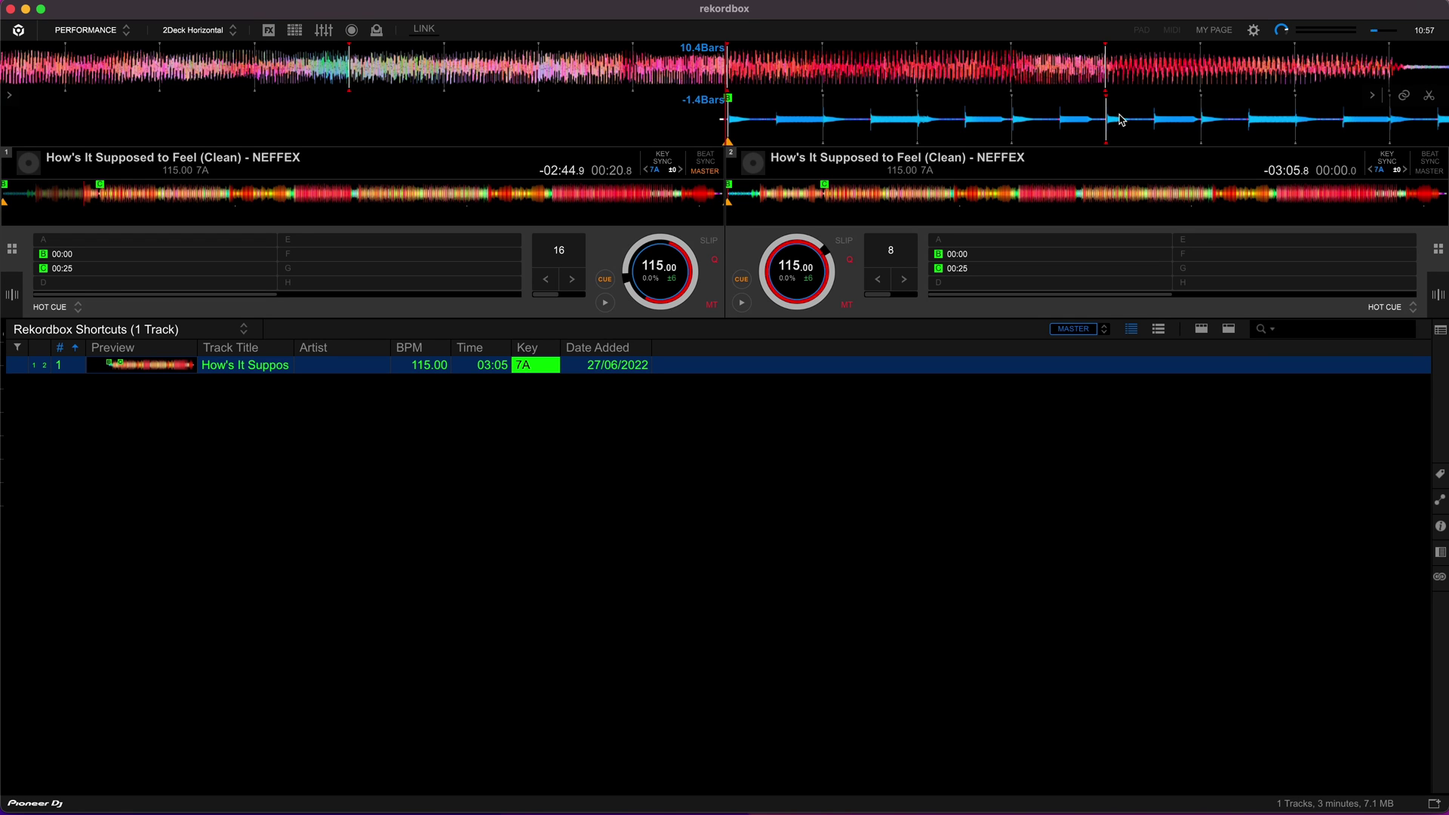
Step: Turn on BEAT SYNC for decks 1 and 2, play both NEFFEX decks, then stop them
{"action": "key", "text": "q"}
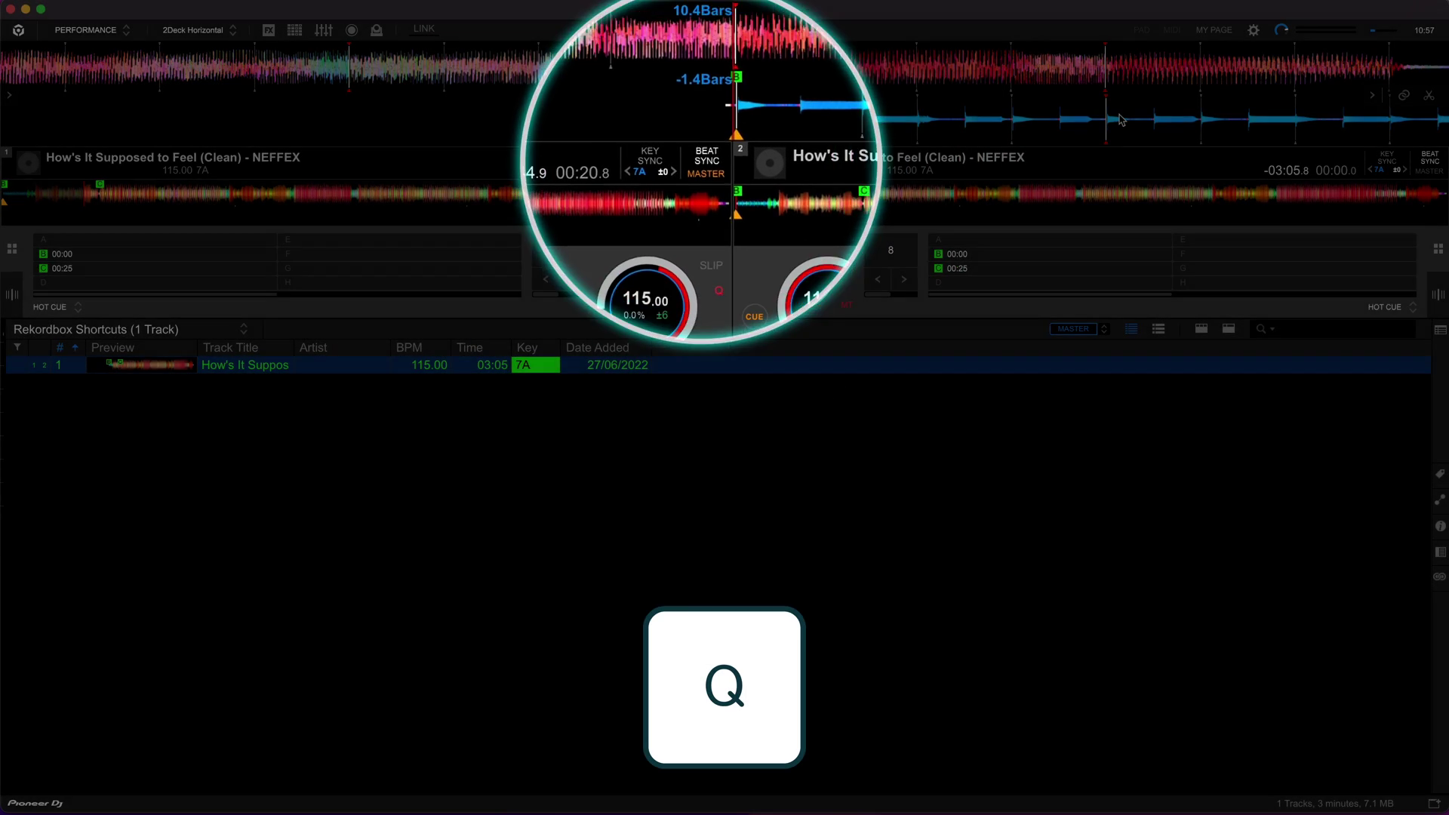
{"action": "key", "text": "y"}
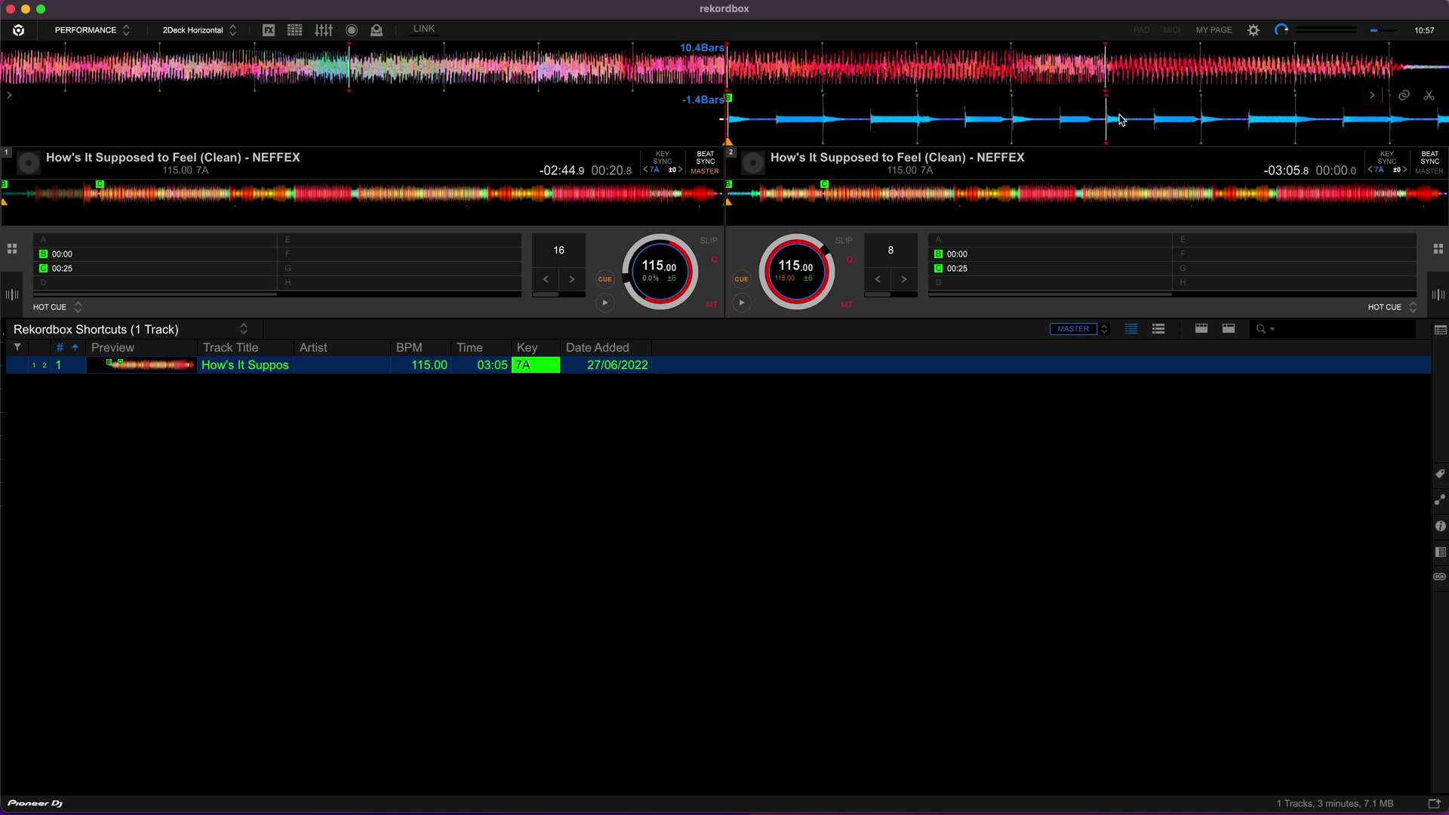
{"action": "key", "text": "z"}
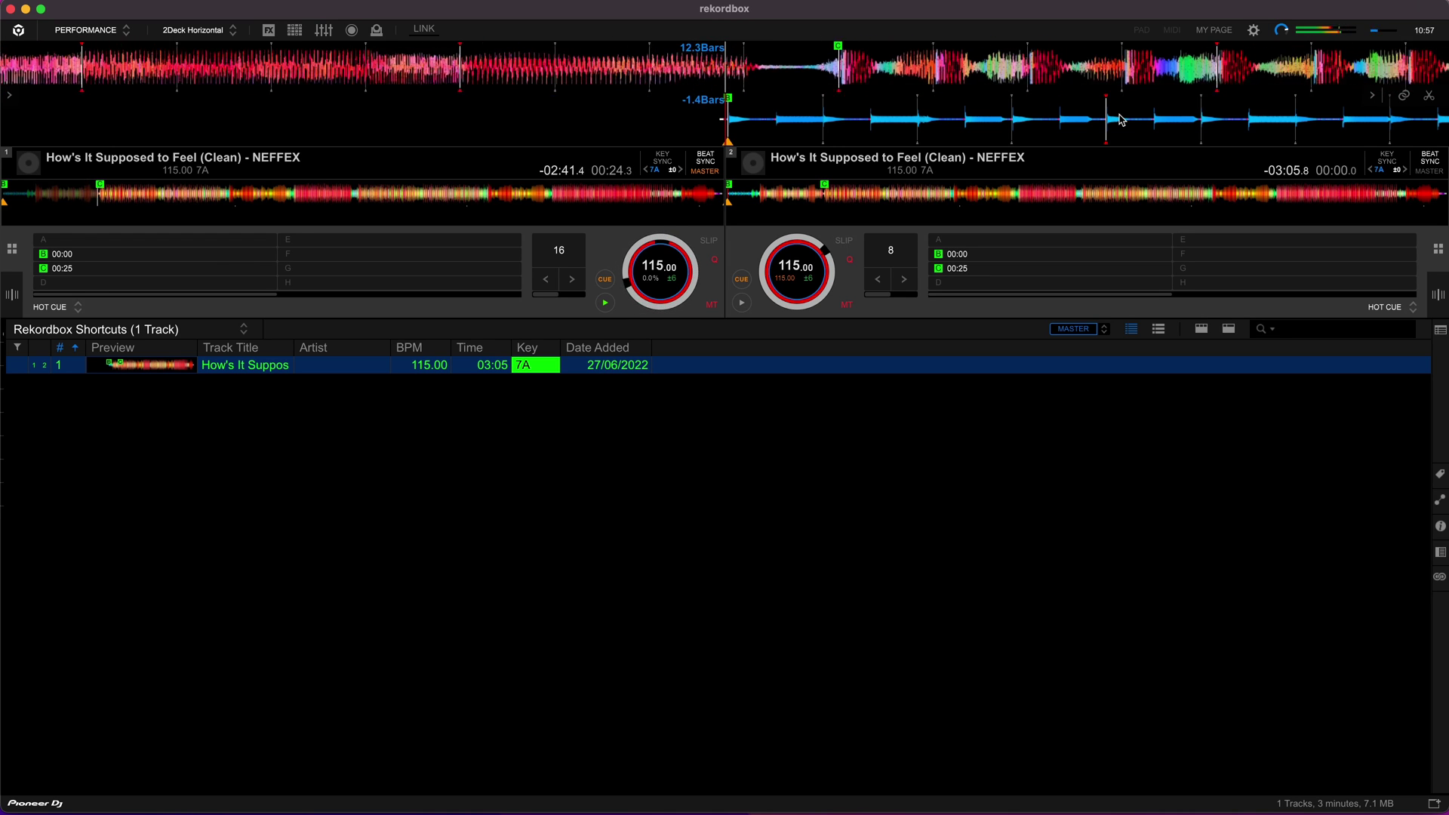
{"action": "key", "text": "m"}
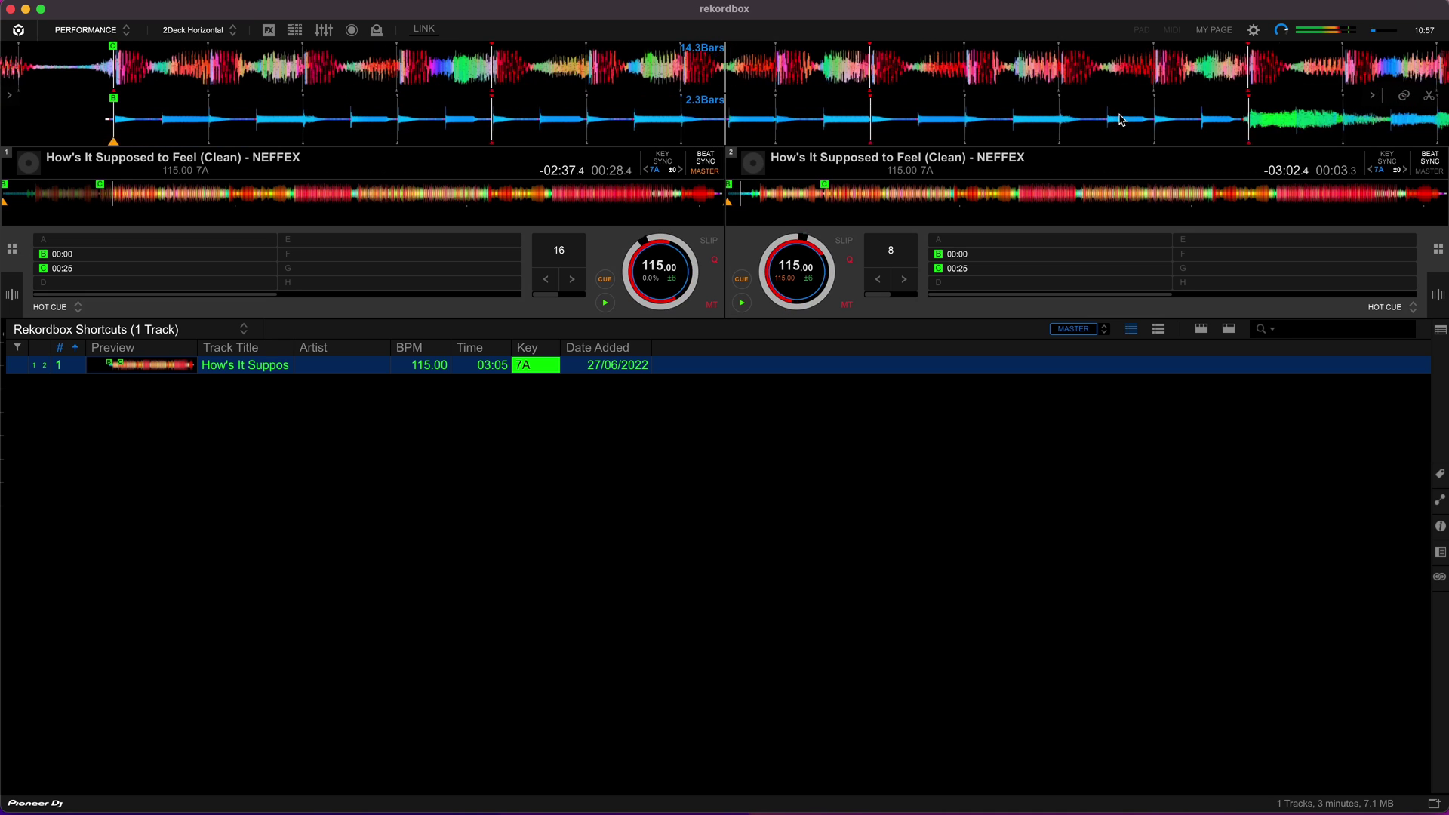
{"action": "key", "text": "z"}
{"action": "key", "text": "m"}
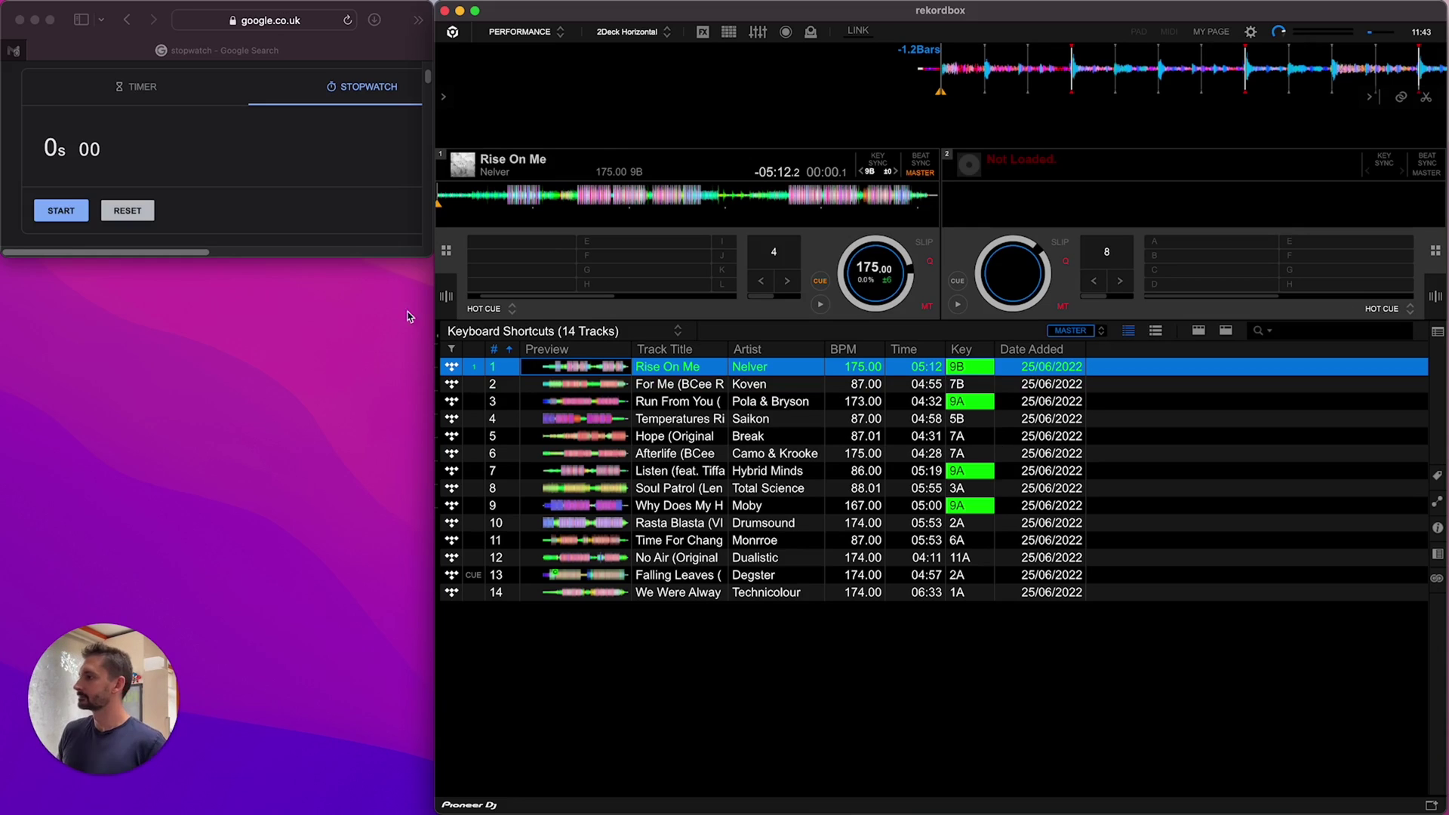
Step: Start the stopwatch and double For Me, track 4 and track 5 to about 174 BPM
{"action": "left_click", "coordinate": [74, 208]}
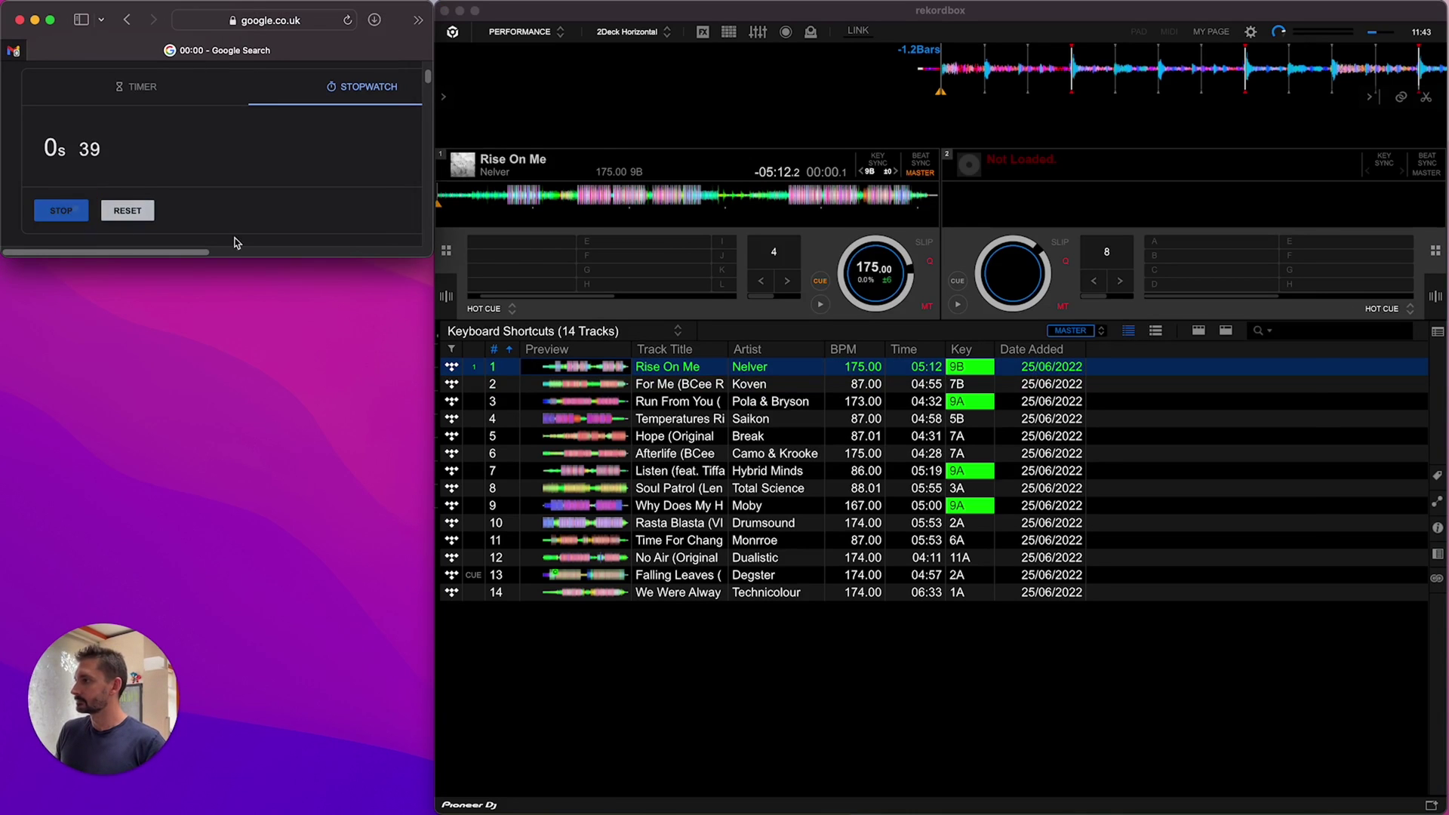
{"action": "left_click", "coordinate": [566, 197]}
{"action": "key", "text": "Down"}
{"action": "key", "text": "shift+Left"}
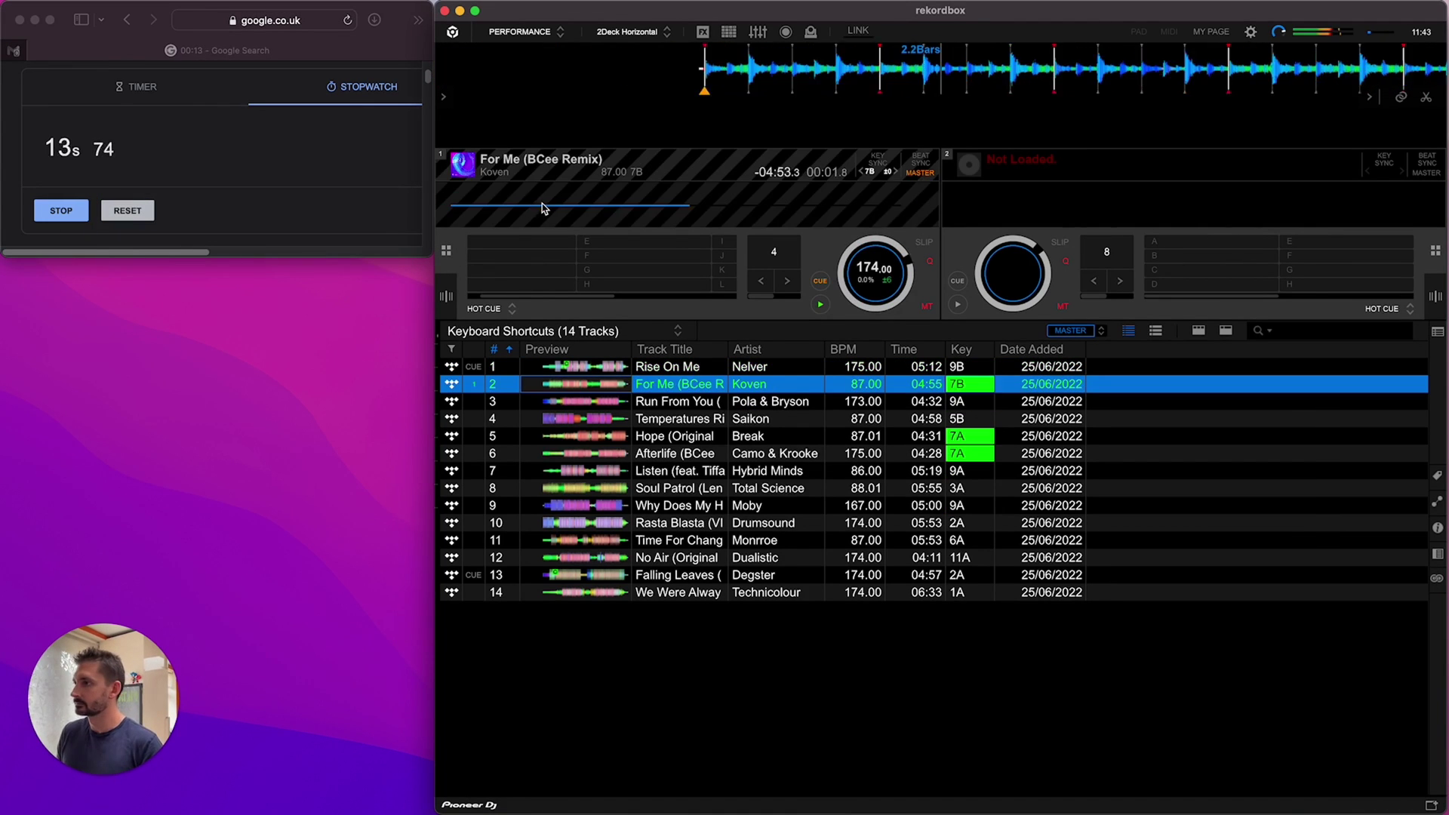
{"action": "key", "text": "Down"}
{"action": "key", "text": "shift+Left"}
{"action": "left_click", "coordinate": [561, 197]}
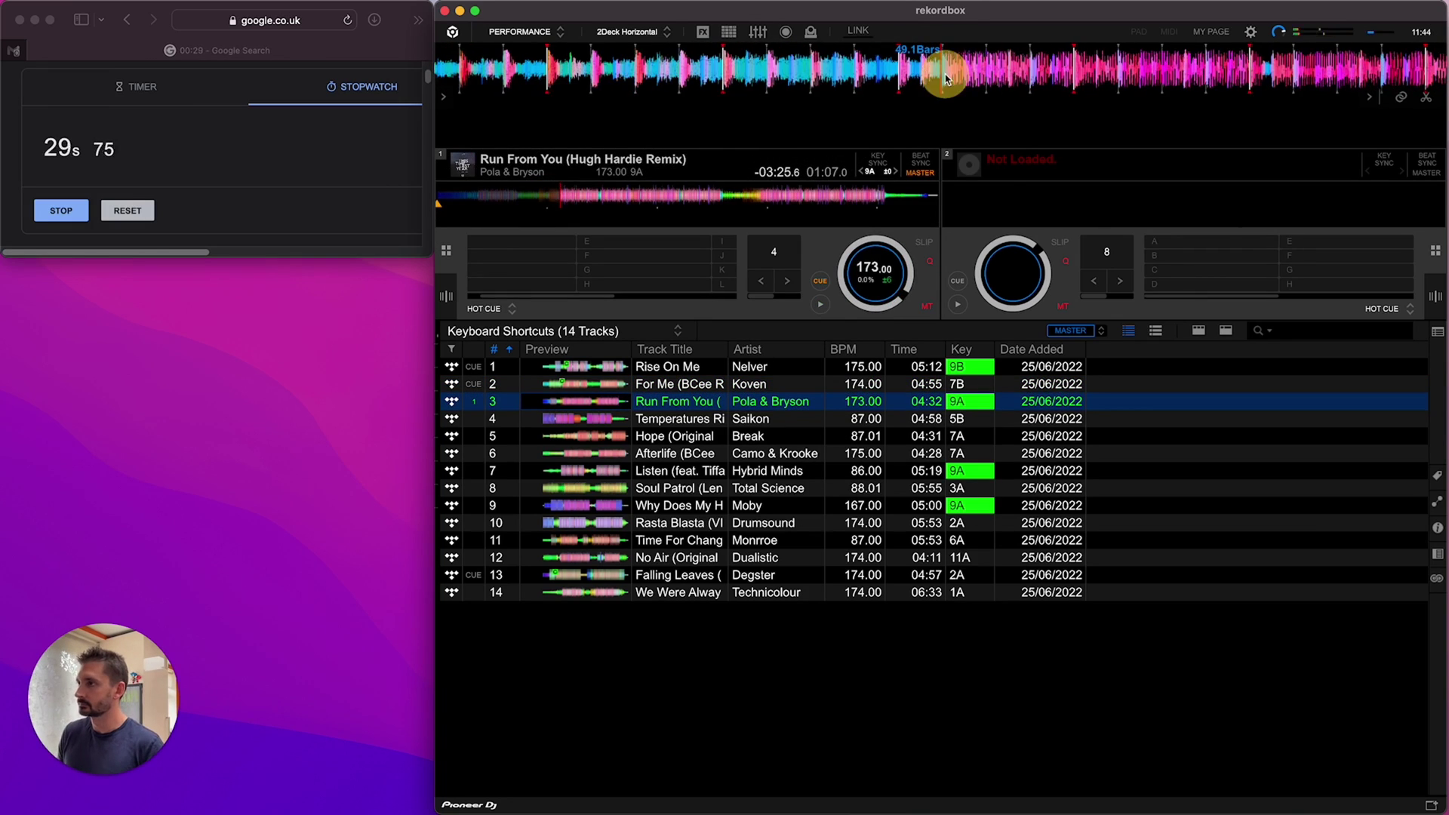
{"action": "key", "text": "Down"}
{"action": "key", "text": "shift+Left"}
{"action": "key", "text": "Down"}
{"action": "key", "text": "shift+Left"}
Step: Load track 6, then double Listen to 172 BPM and Soul Patrol to 176.02 BPM
{"action": "key", "text": "Down"}
{"action": "key", "text": "shift+Left"}
{"action": "left_click", "coordinate": [555, 197]}
{"action": "key", "text": "Down"}
{"action": "key", "text": "shift+Left"}
{"action": "left_click", "coordinate": [539, 208]}
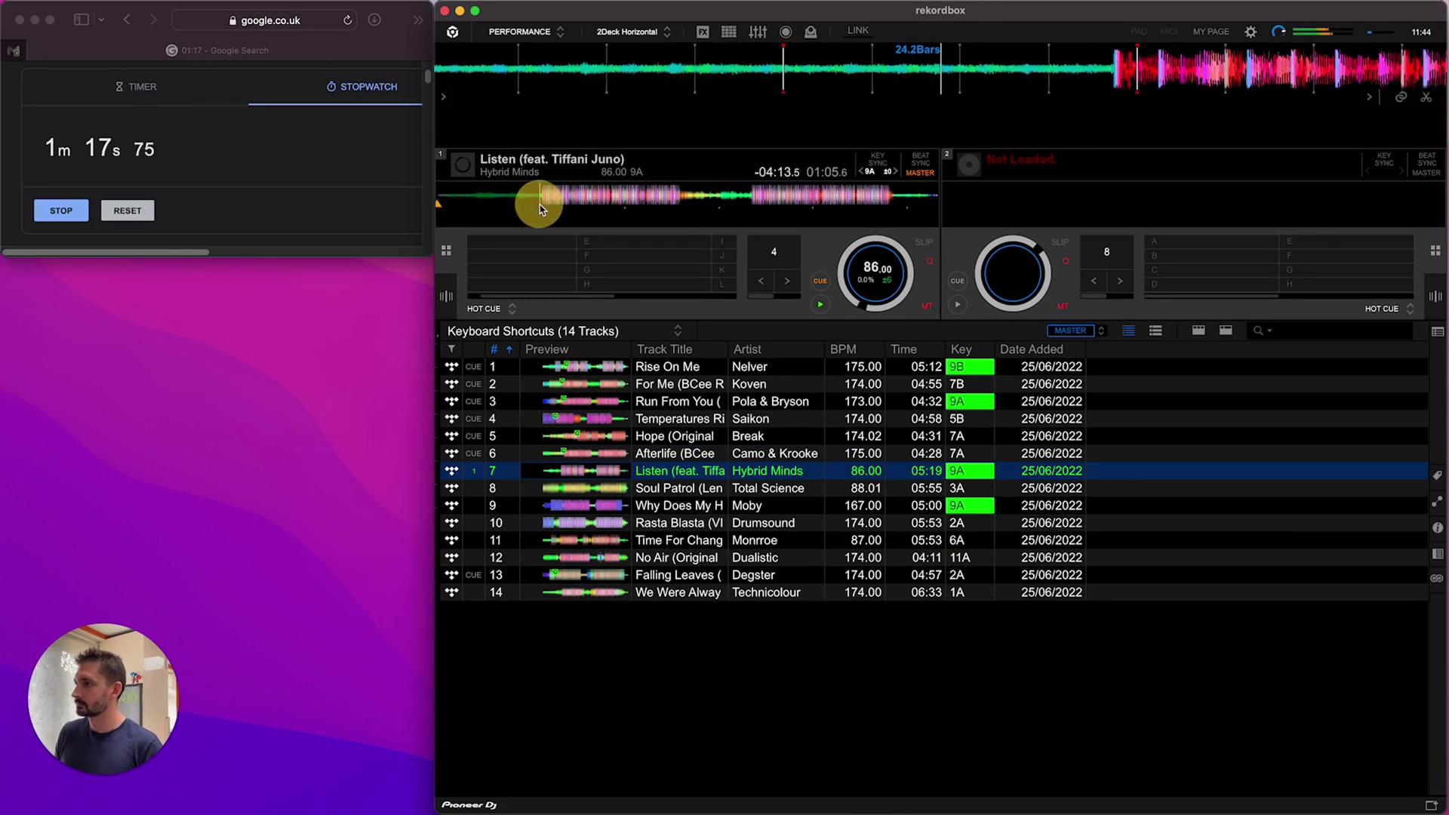
{"action": "key", "text": "Down"}
{"action": "key", "text": "shift+Left"}
{"action": "left_click", "coordinate": [559, 197]}
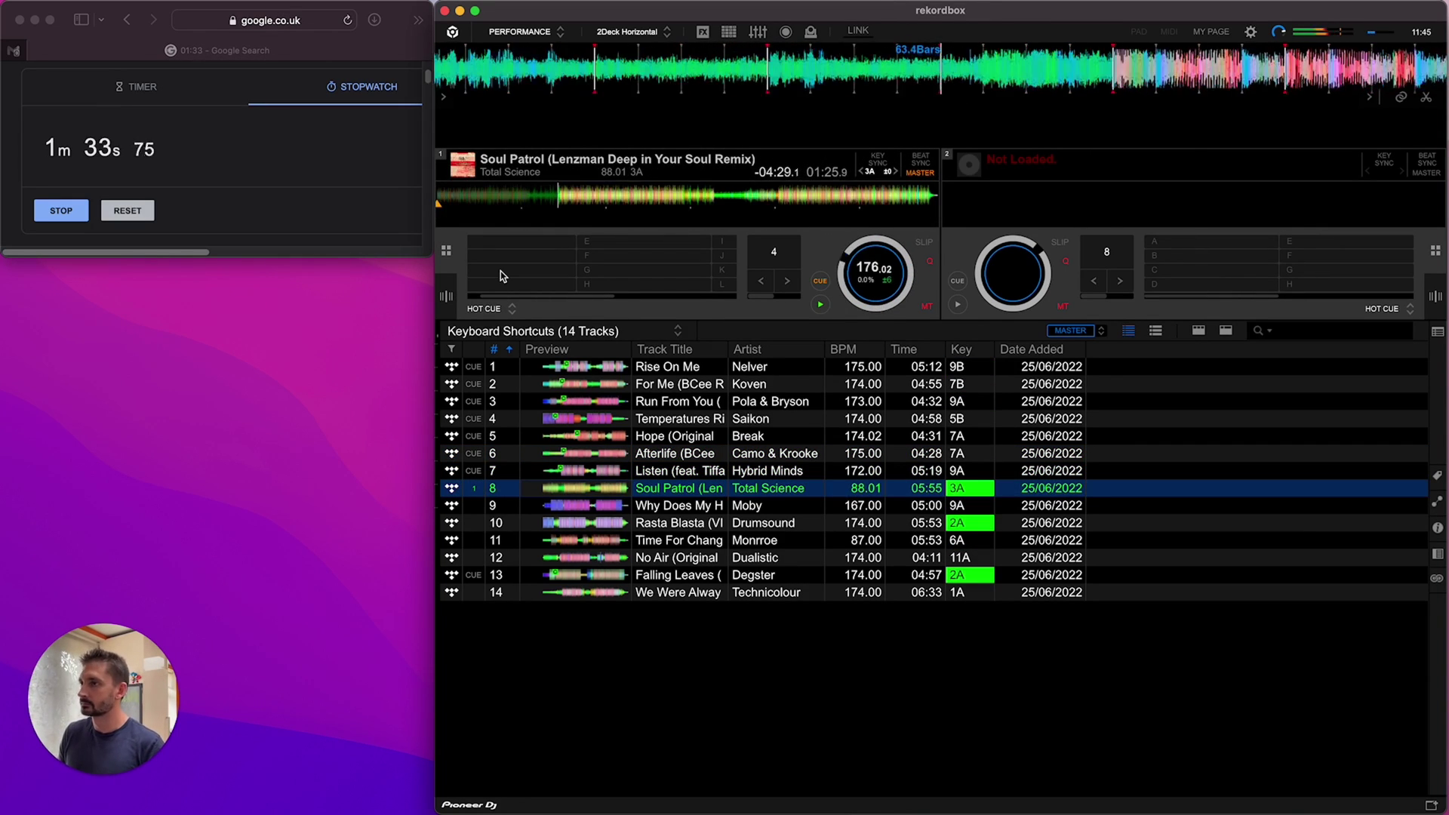
{"action": "key", "text": "Down"}
{"action": "key", "text": "shift+Left"}
Step: Step from Rasta Blasta to We Were Always One, doubling Time For Change to 174 BPM
{"action": "key", "text": "Down"}
{"action": "key", "text": "shift+Left"}
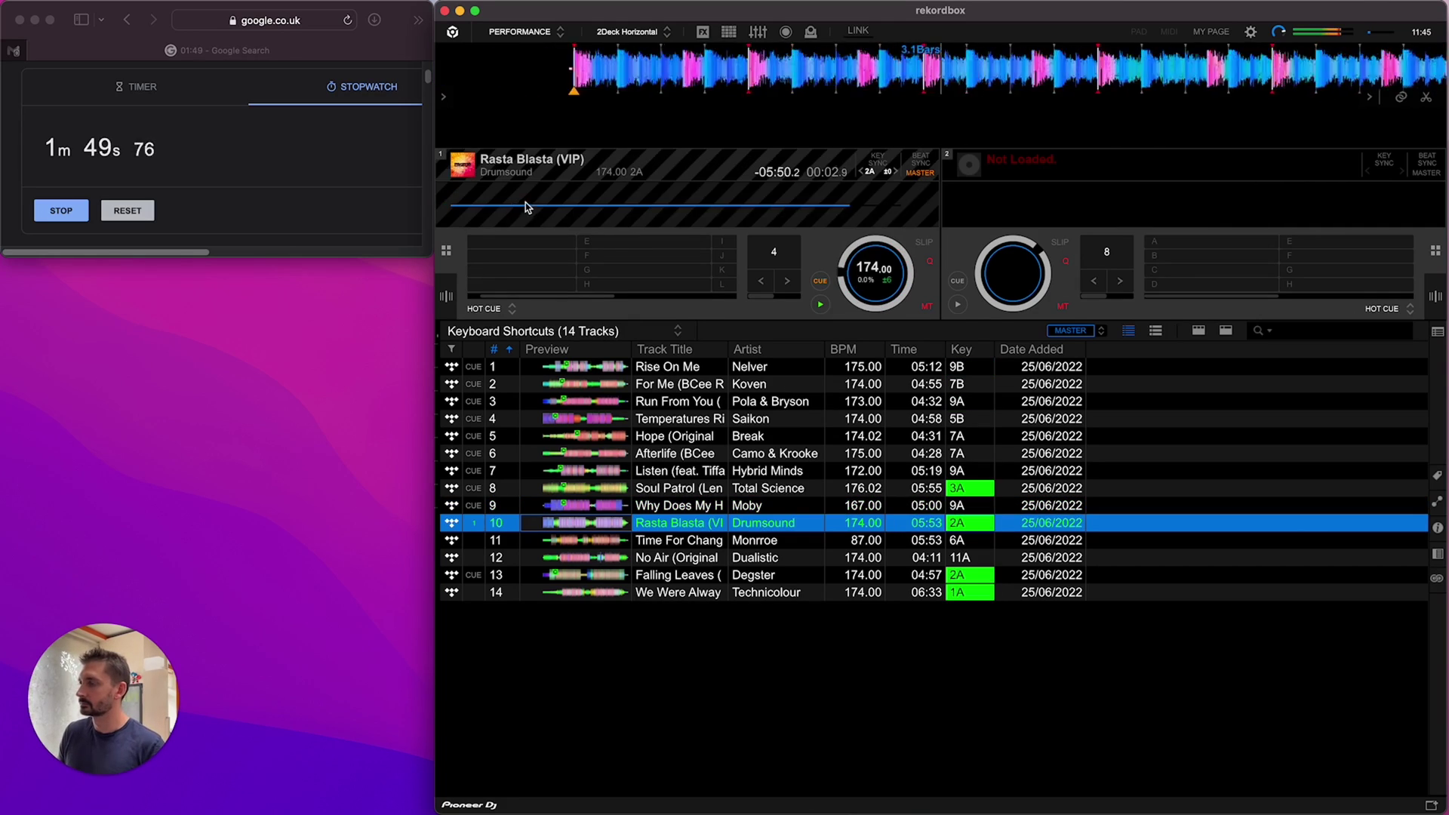
{"action": "key", "text": "Down"}
{"action": "key", "text": "shift+Left"}
{"action": "left_click", "coordinate": [548, 197]}
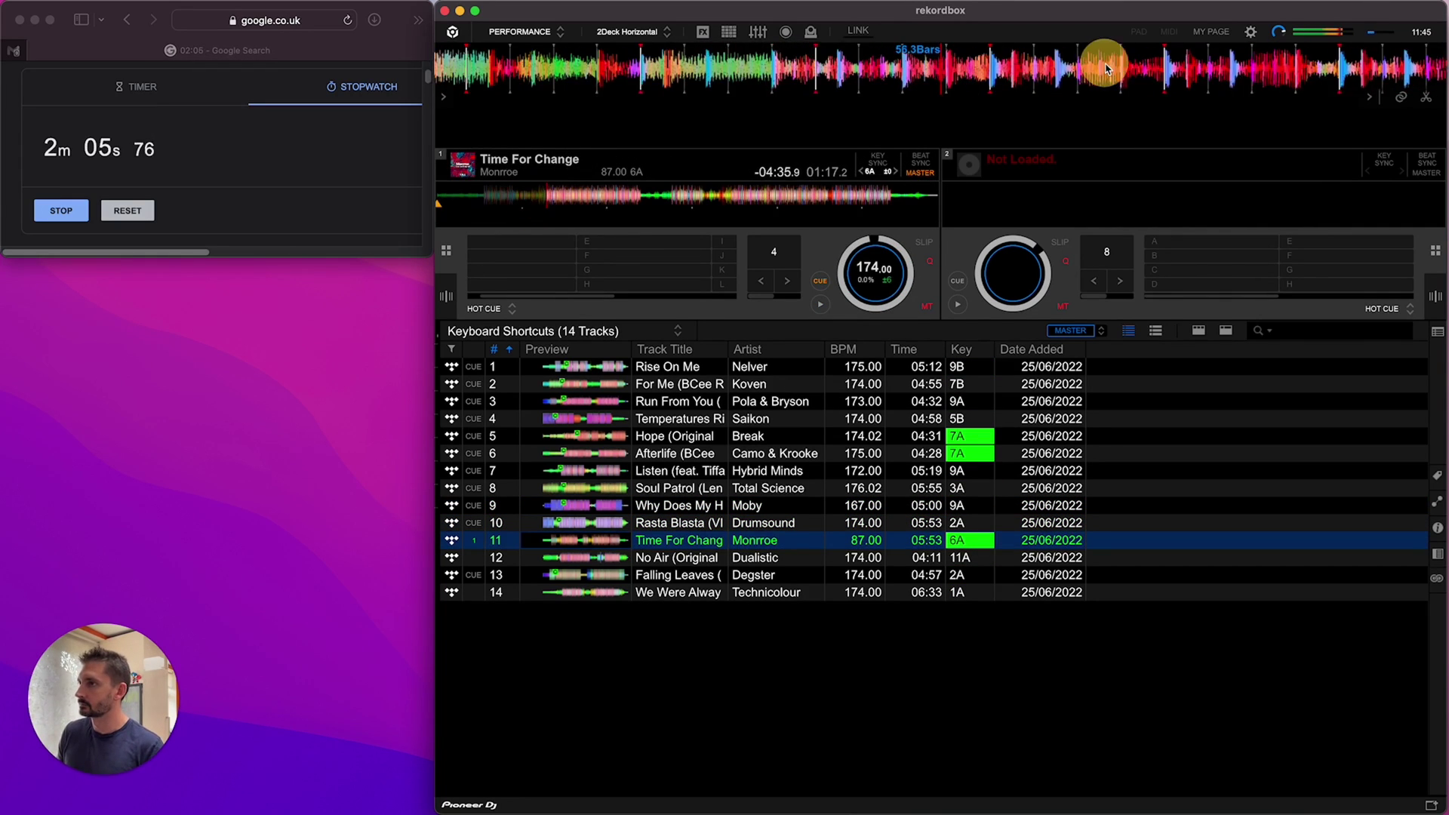
{"action": "key", "text": "Down"}
{"action": "key", "text": "shift+Left"}
{"action": "left_click", "coordinate": [853, 581]}
{"action": "key", "text": "shift+Left"}
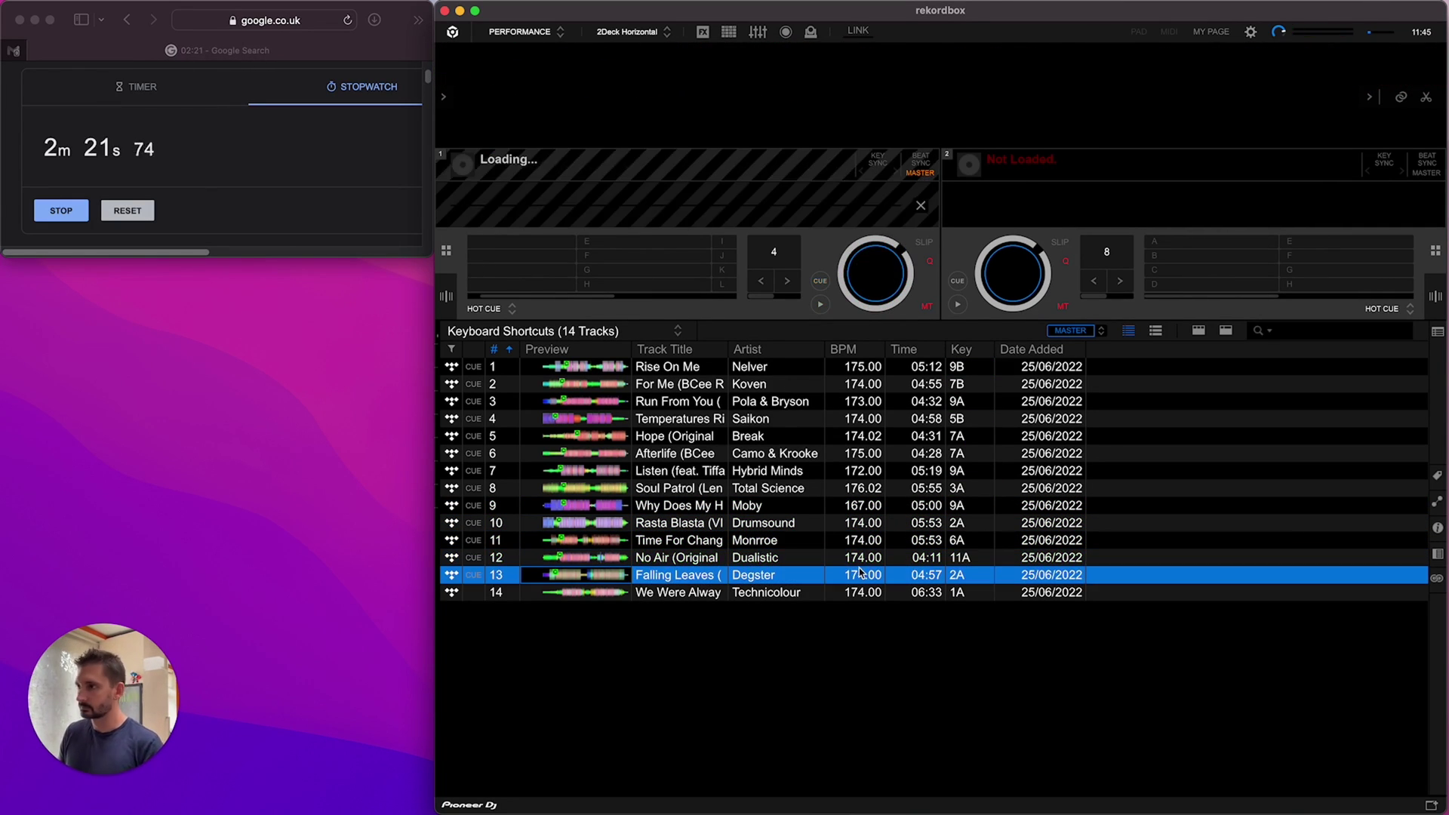
{"action": "key", "text": "Down"}
{"action": "key", "text": "shift+Left"}
{"action": "left_click", "coordinate": [550, 198]}
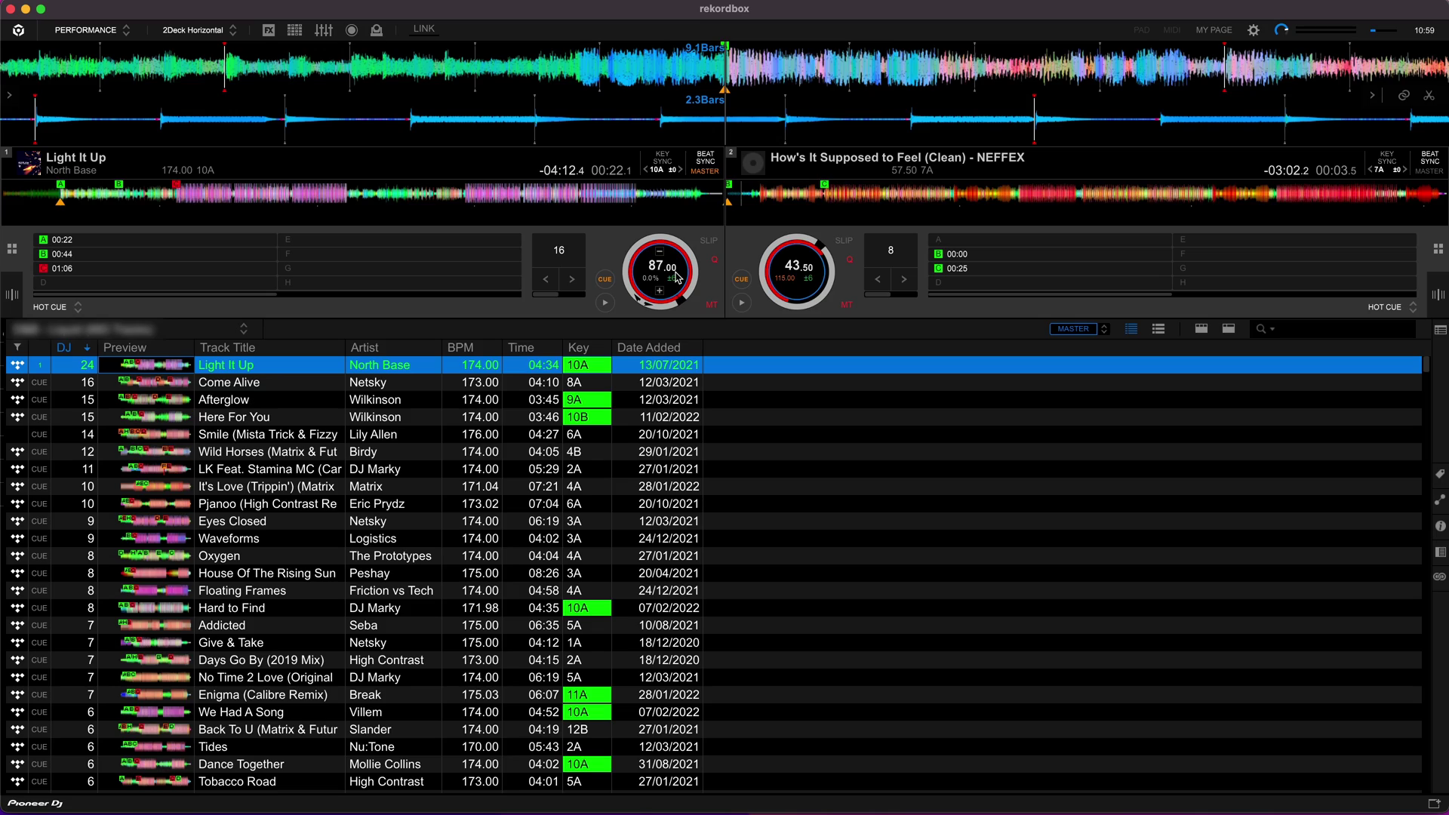
Step: Halve Light It Up from 174 to 87 BPM using the x1/2 button in Grid Edit
{"action": "left_click", "coordinate": [12, 295]}
{"action": "left_click", "coordinate": [147, 305]}
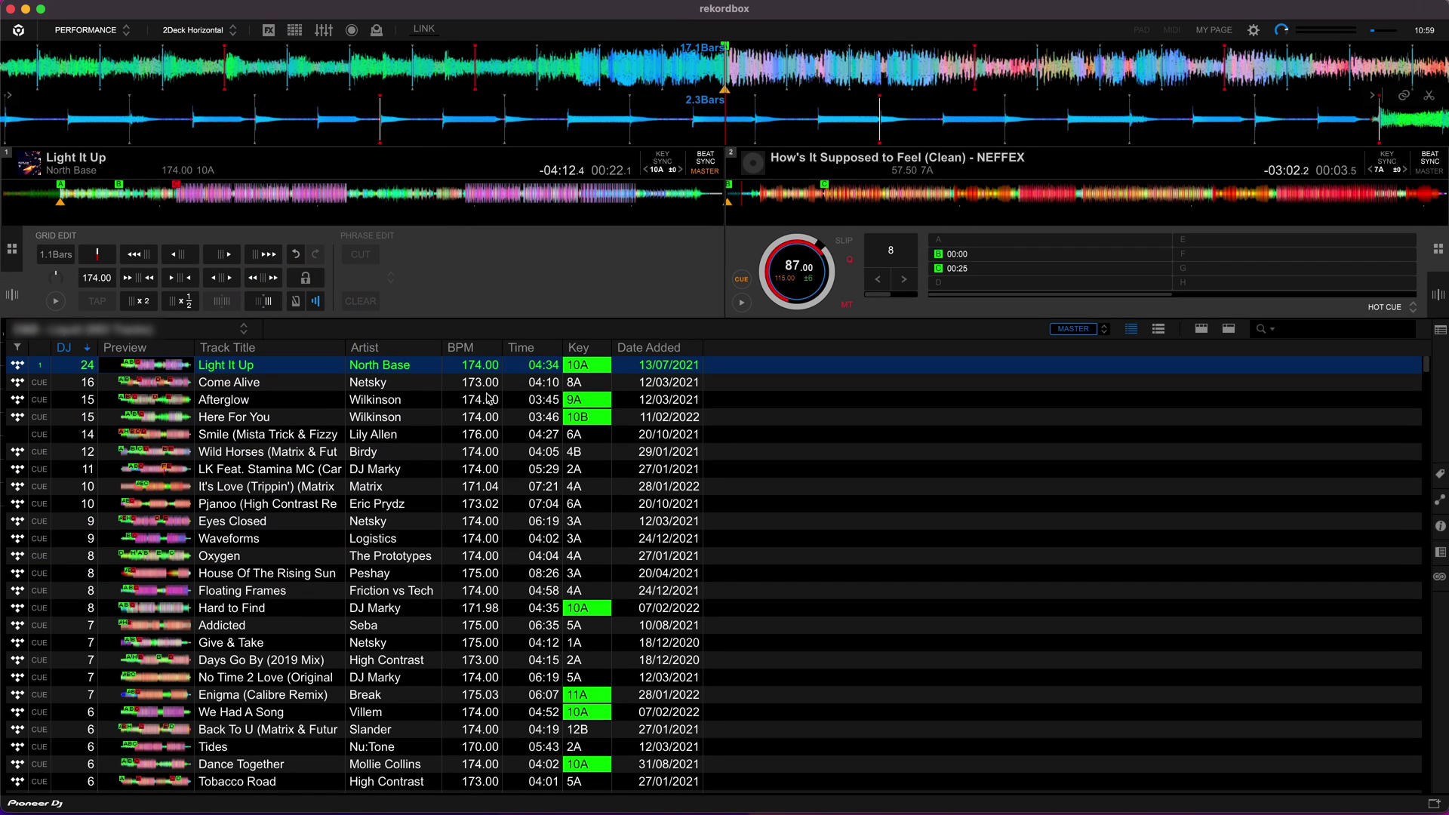
{"action": "left_click", "coordinate": [13, 252]}
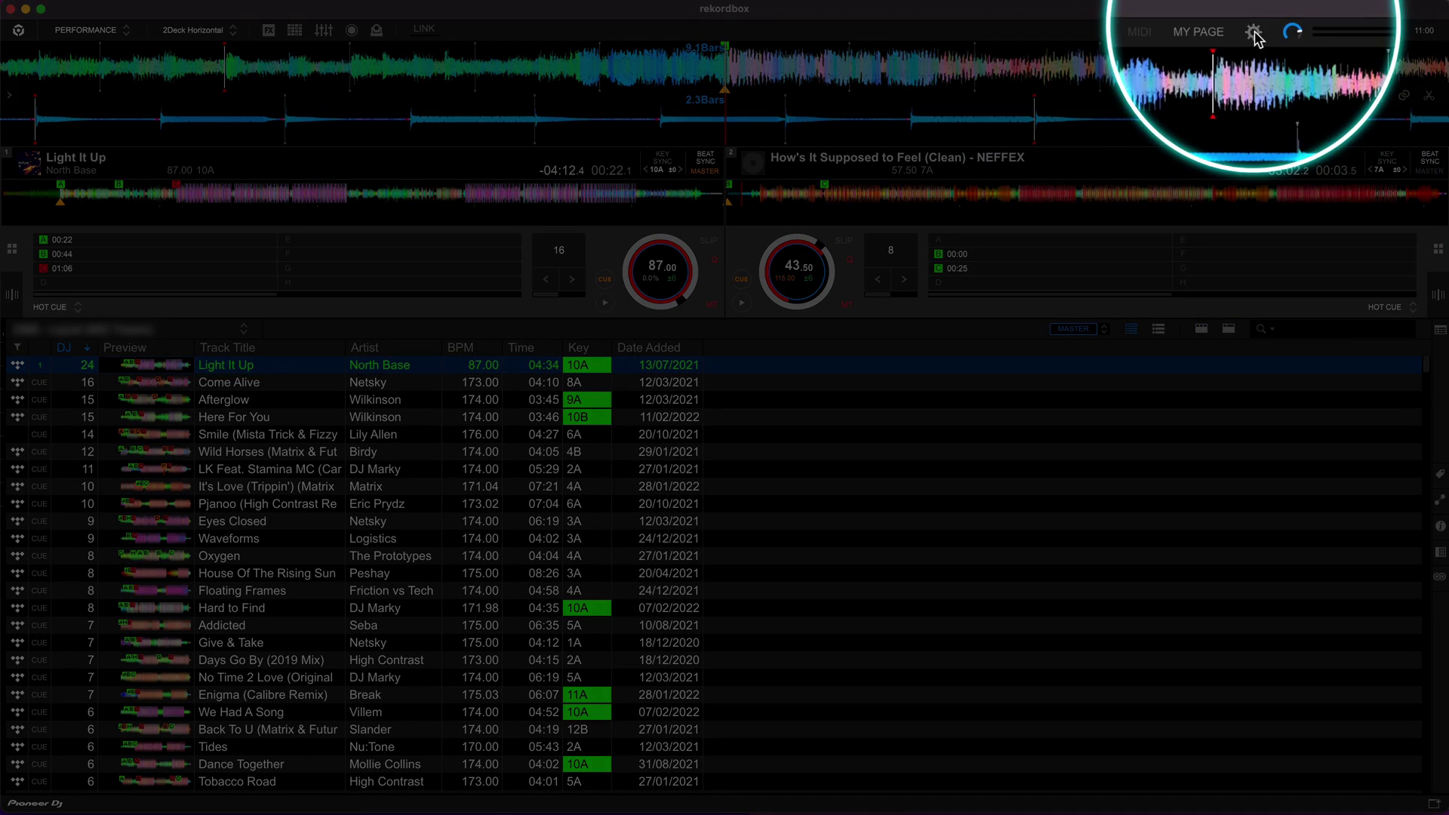
Step: In Keyboard preferences, map Double the BPM value to Command + \
{"action": "left_click", "coordinate": [1253, 31]}
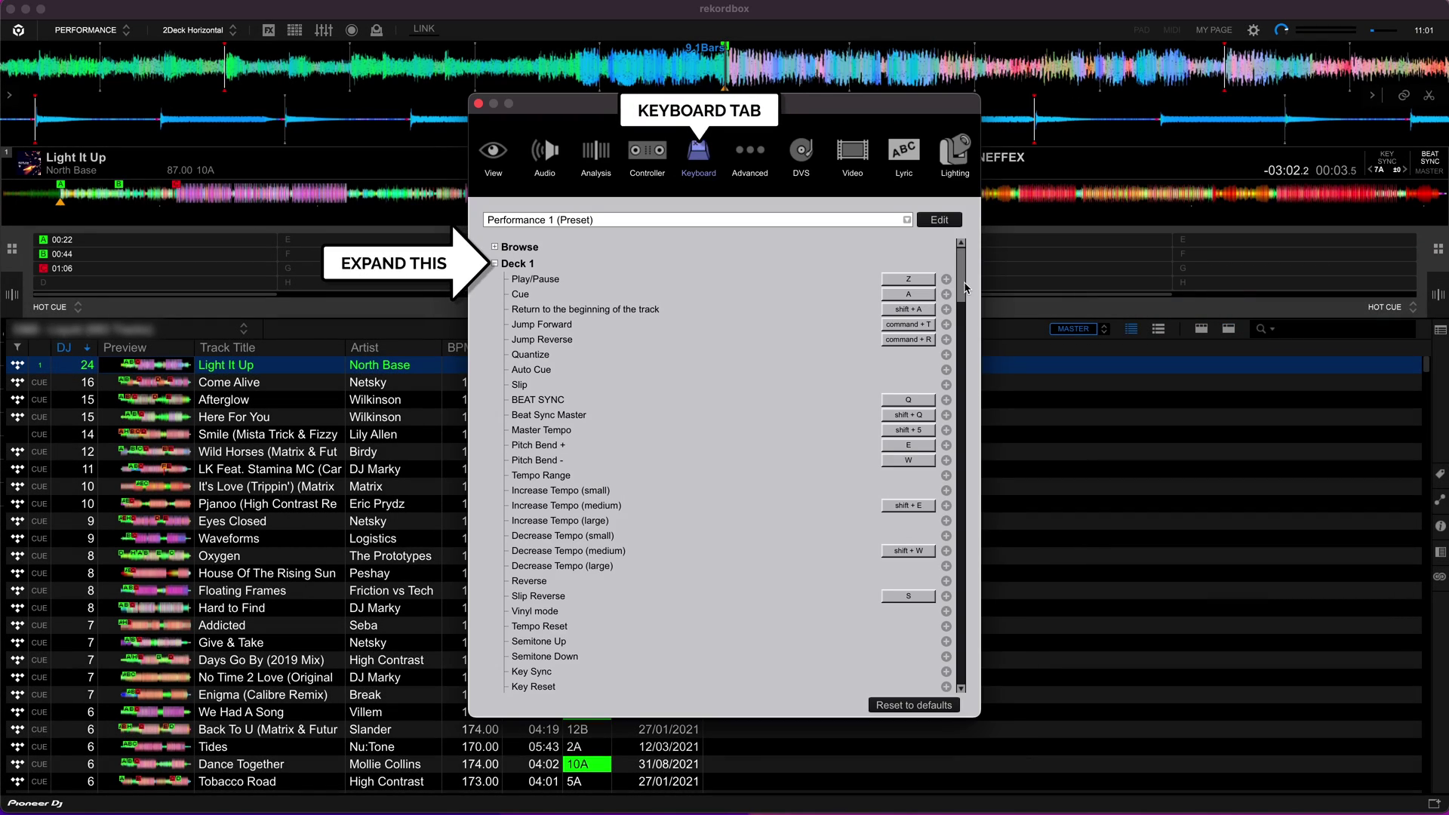
{"action": "left_click_drag", "start_coordinate": [965, 285], "coordinate": [964, 630]}
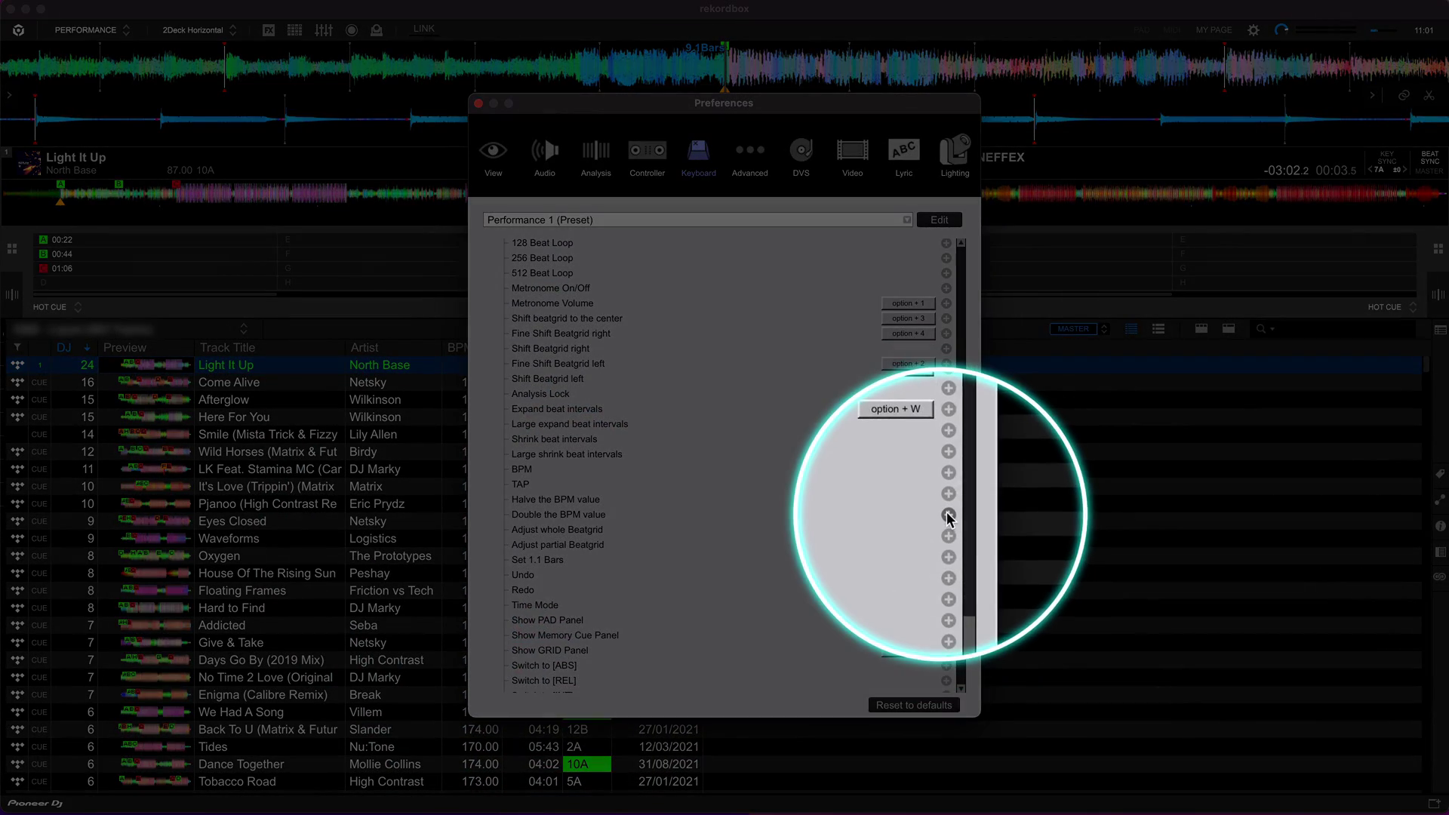
{"action": "left_click", "coordinate": [946, 516]}
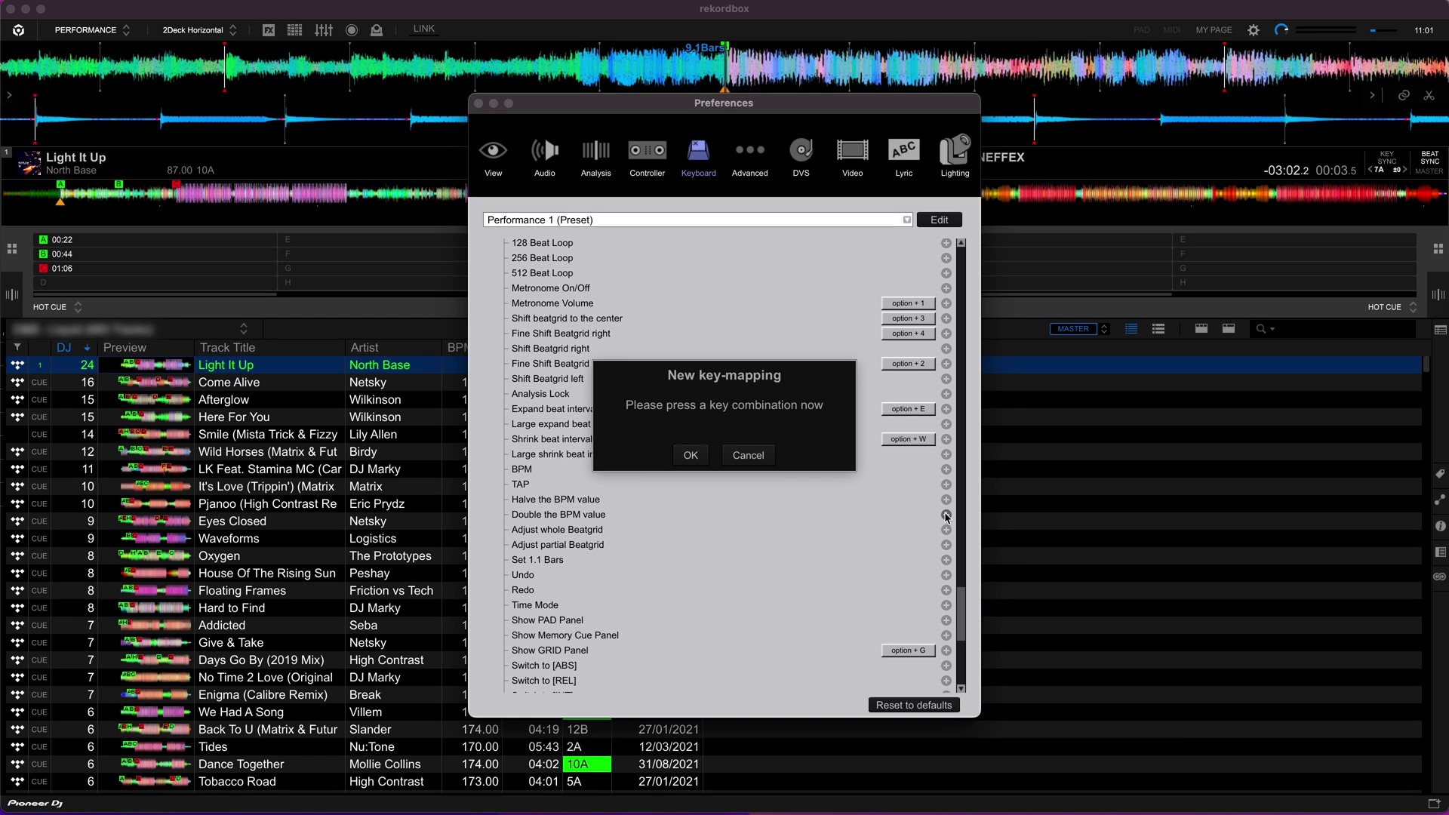
{"action": "key", "text": "super+backslash"}
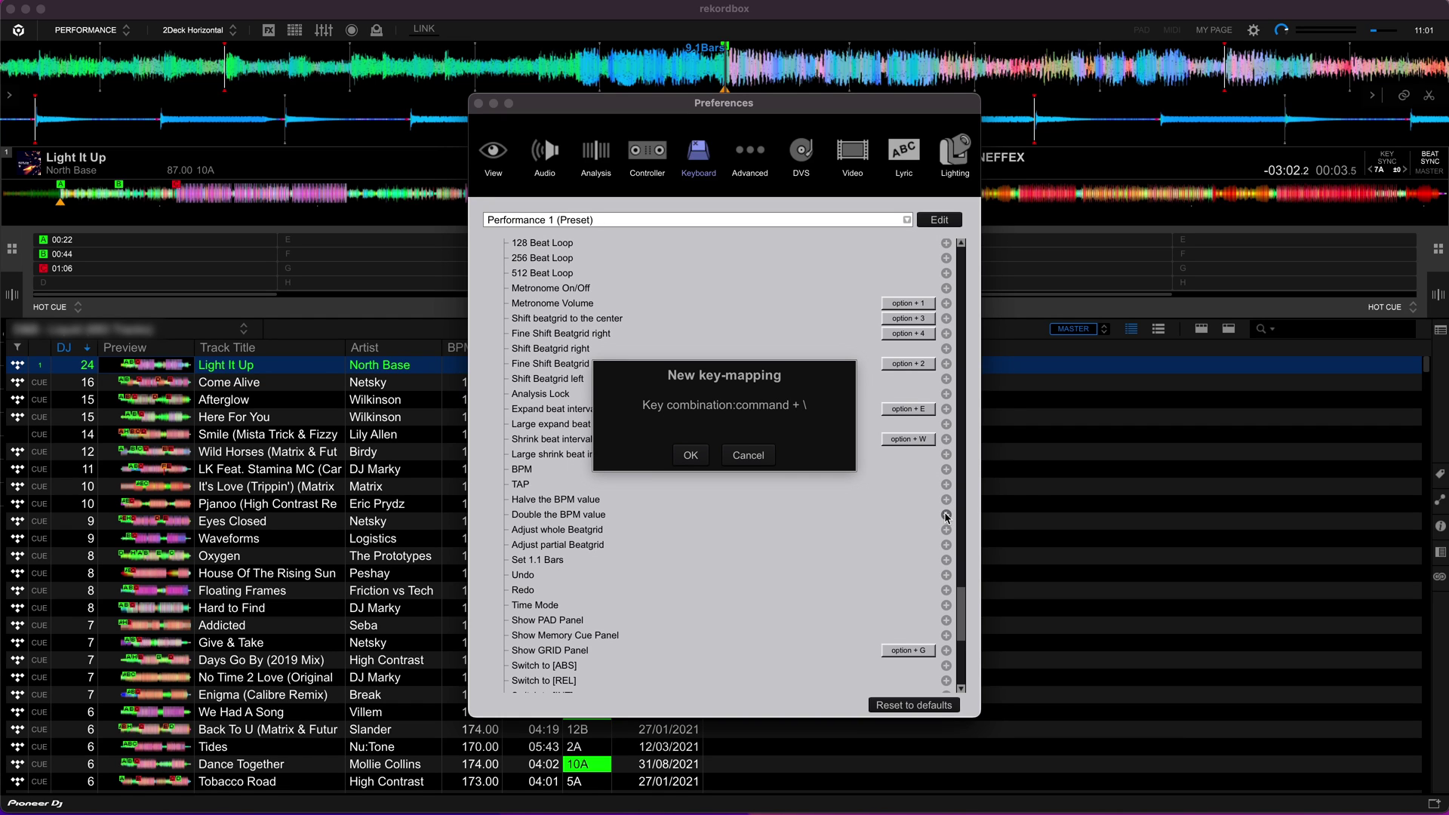
{"action": "left_click", "coordinate": [701, 458]}
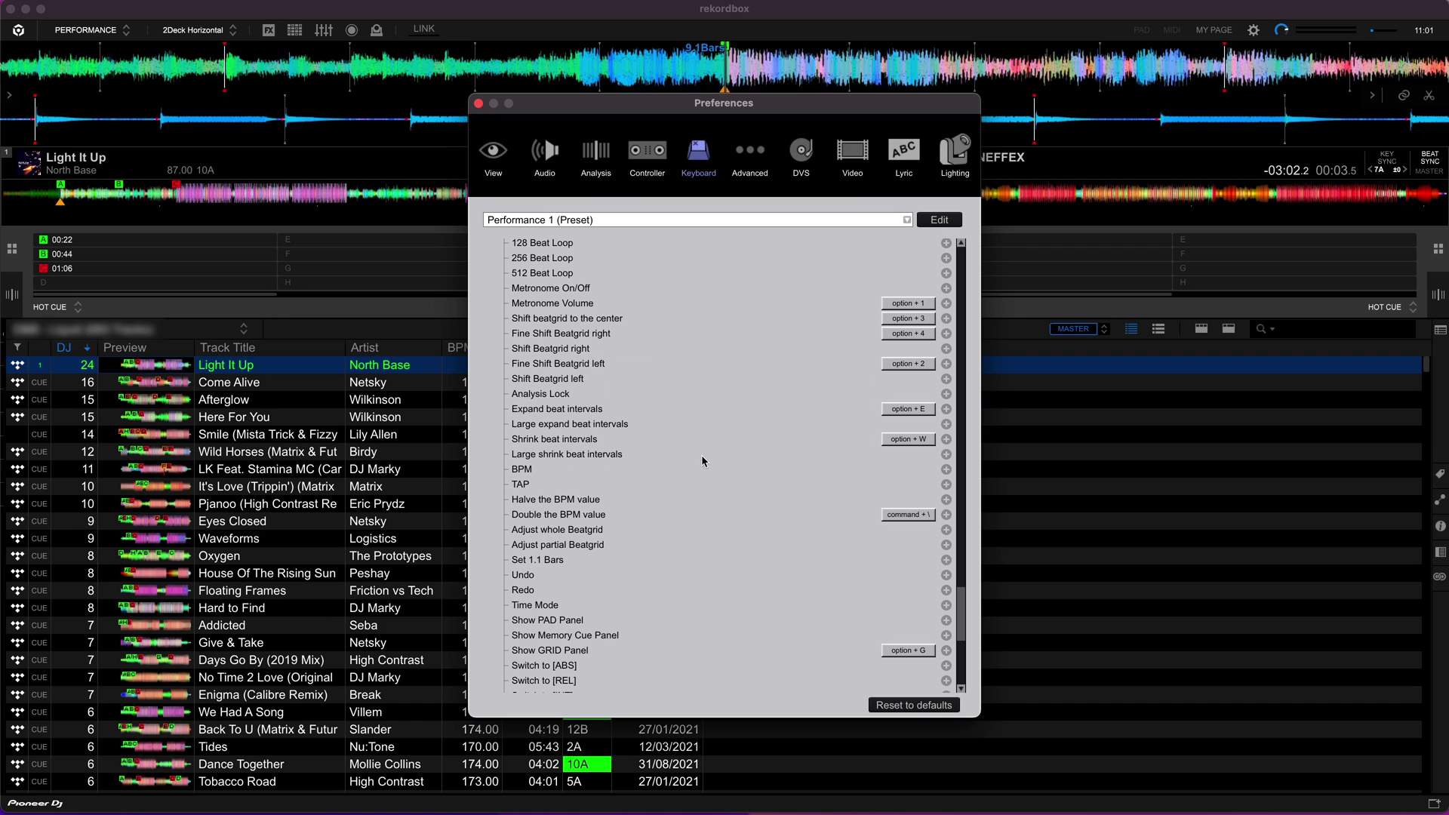
Step: Map Halve the BPM value to Command + ' and confirm
{"action": "left_click", "coordinate": [946, 501]}
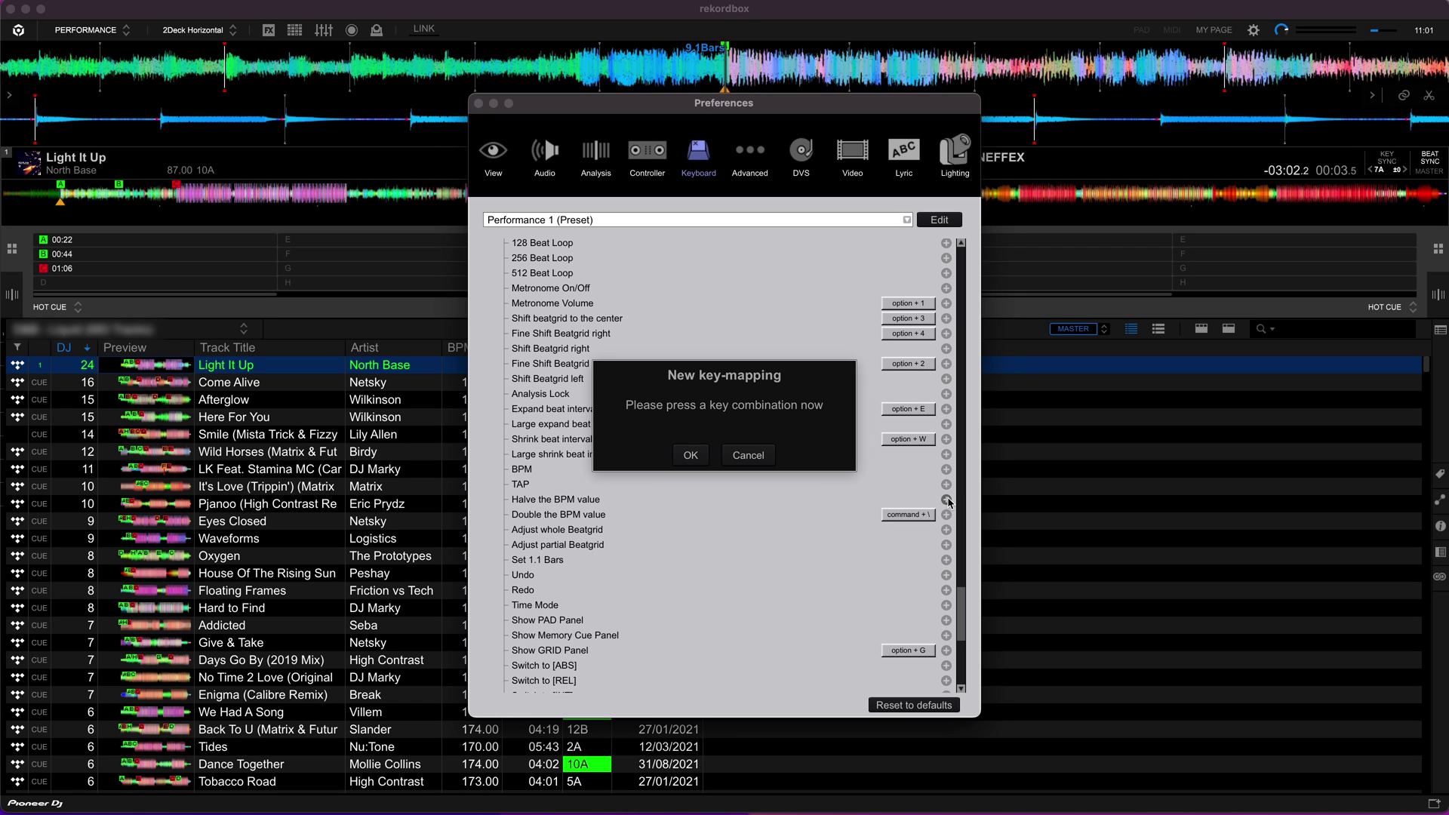
{"action": "key", "text": "super+apostrophe"}
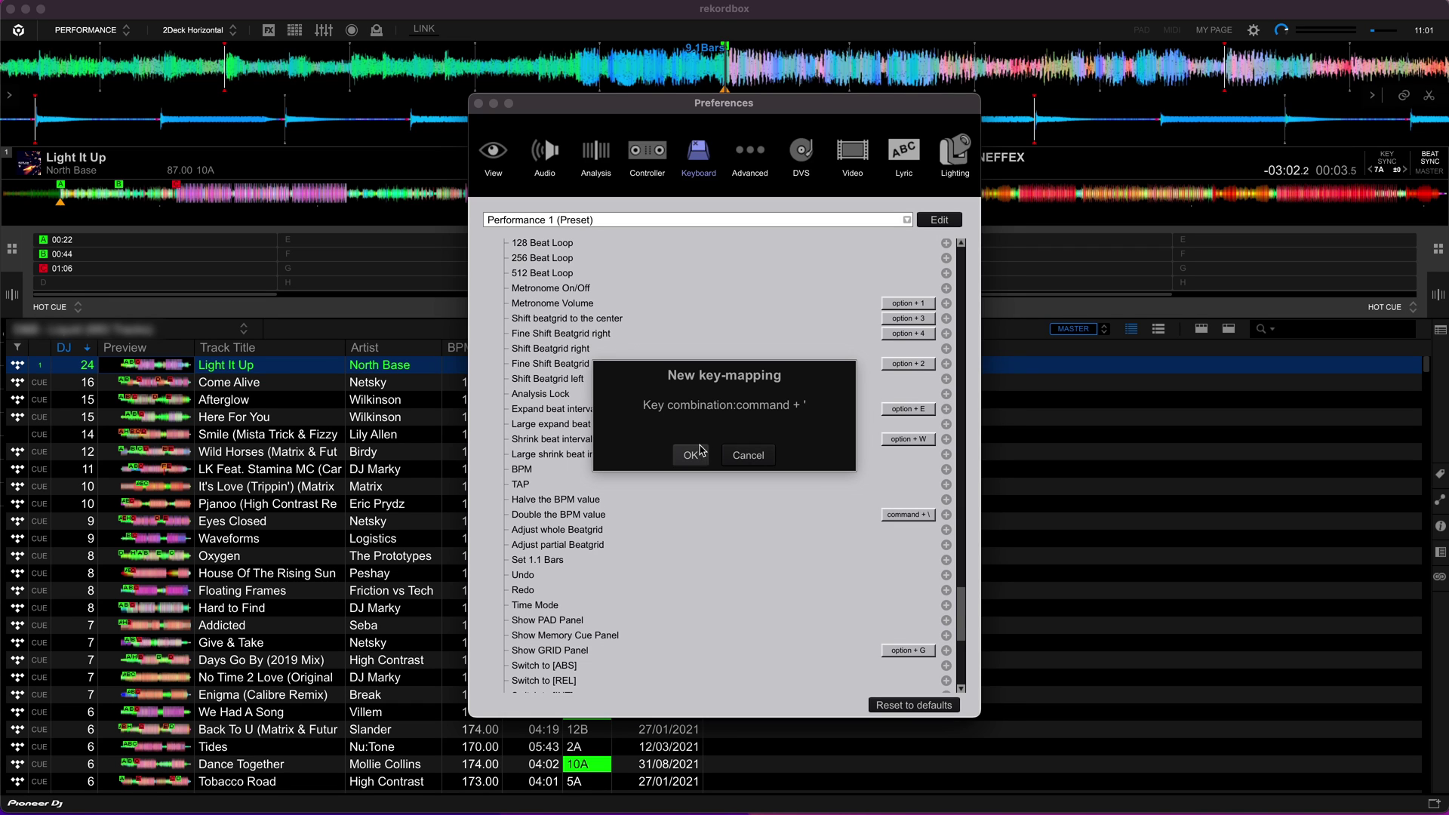
{"action": "left_click", "coordinate": [690, 455]}
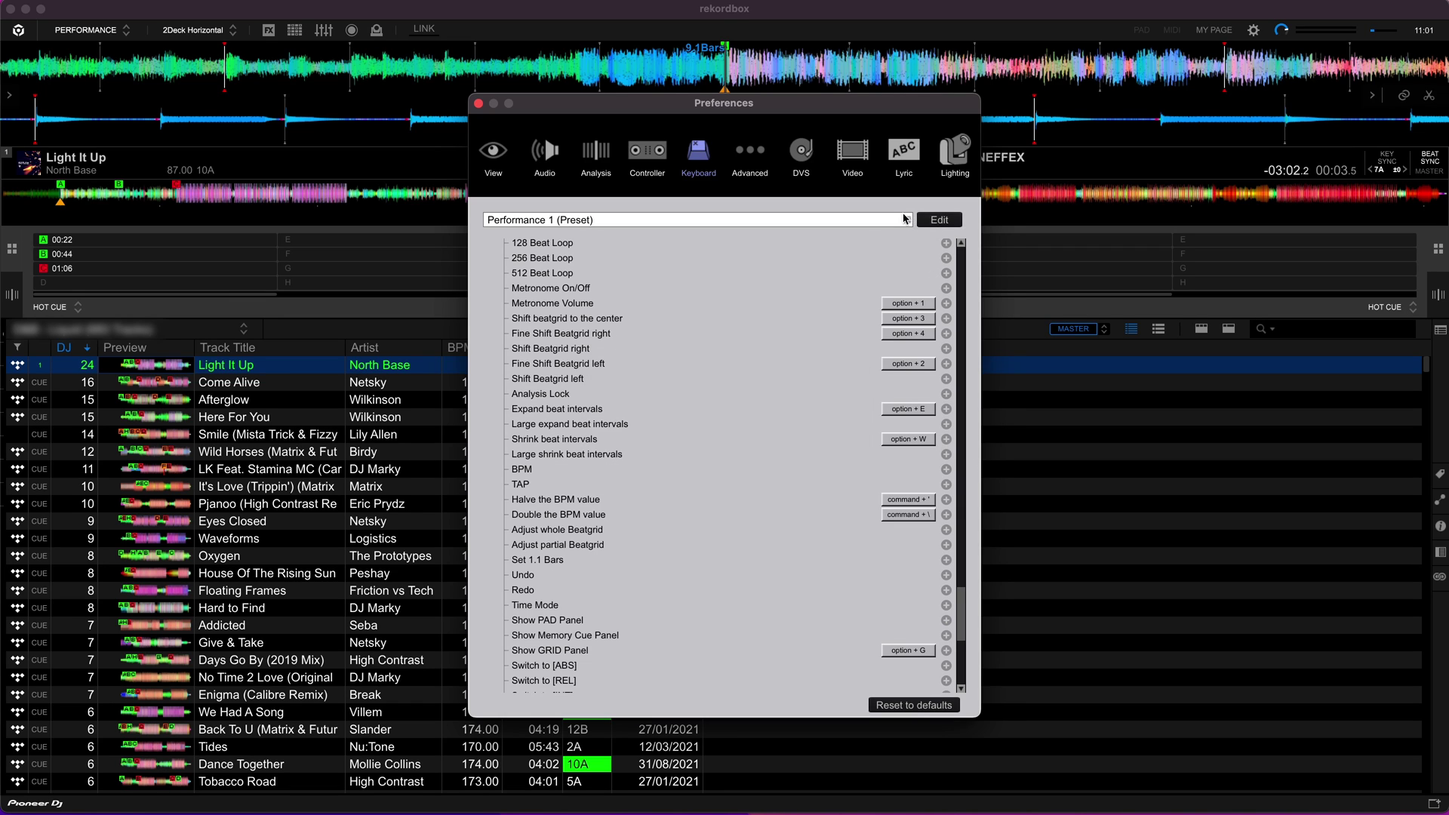
Step: Close Preferences, then alternate Light It Up between 174 and 87 BPM twice with Cmd shortcuts
{"action": "left_click", "coordinate": [479, 104]}
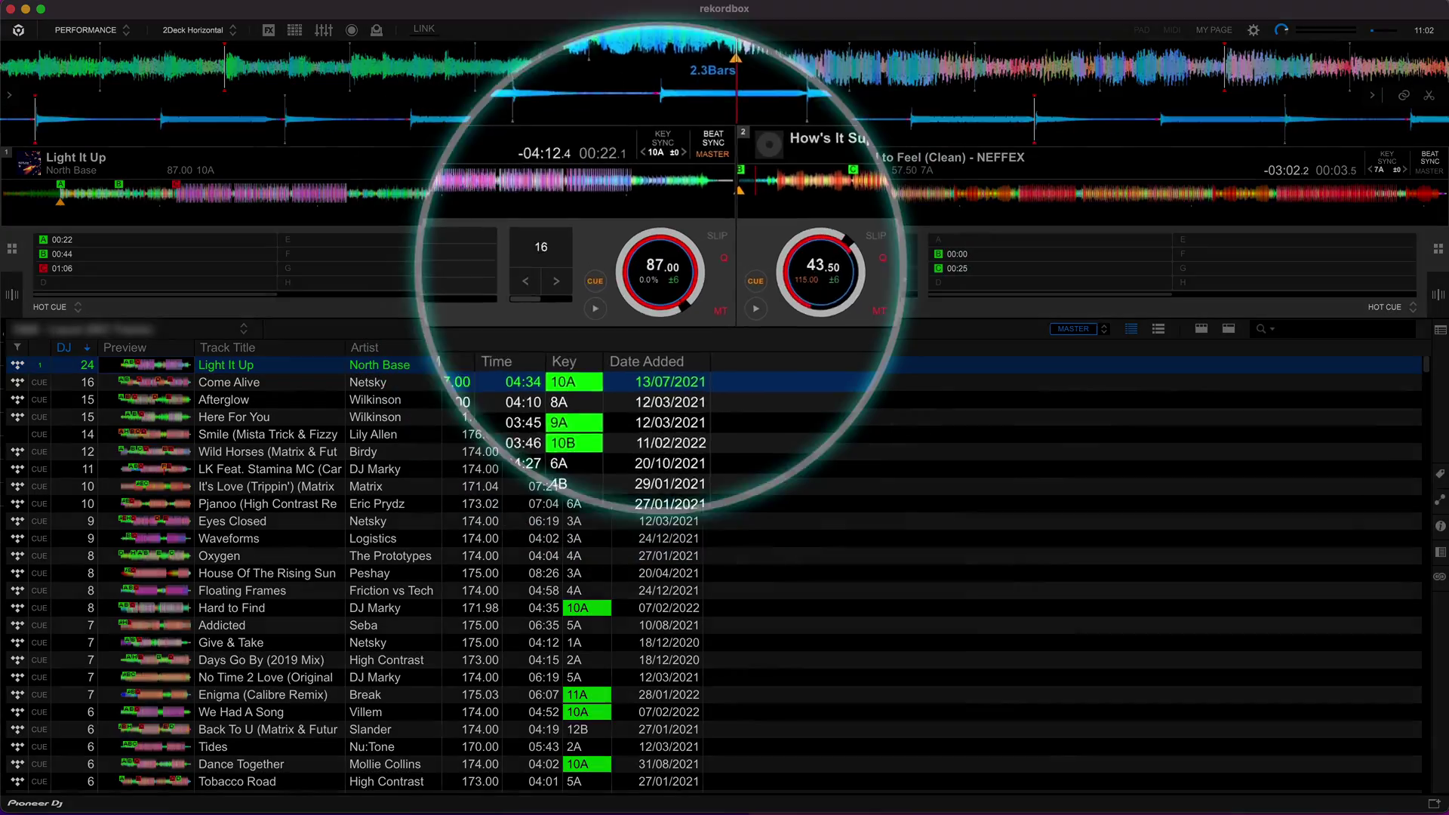
{"action": "key", "text": "super+semicolon"}
{"action": "key", "text": "super+apostrophe"}
{"action": "key", "text": "super+semicolon"}
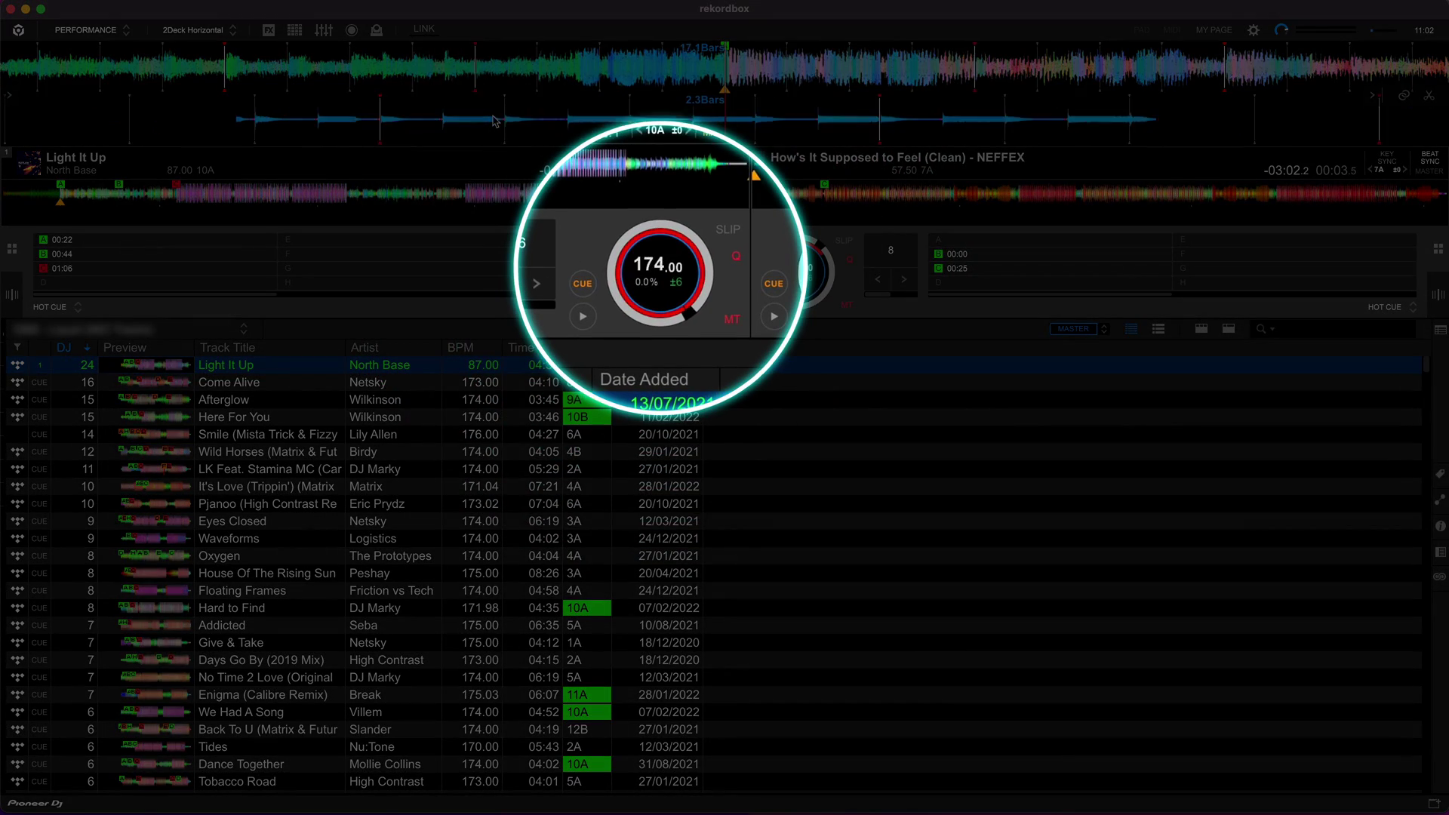
{"action": "key", "text": "super+apostrophe"}
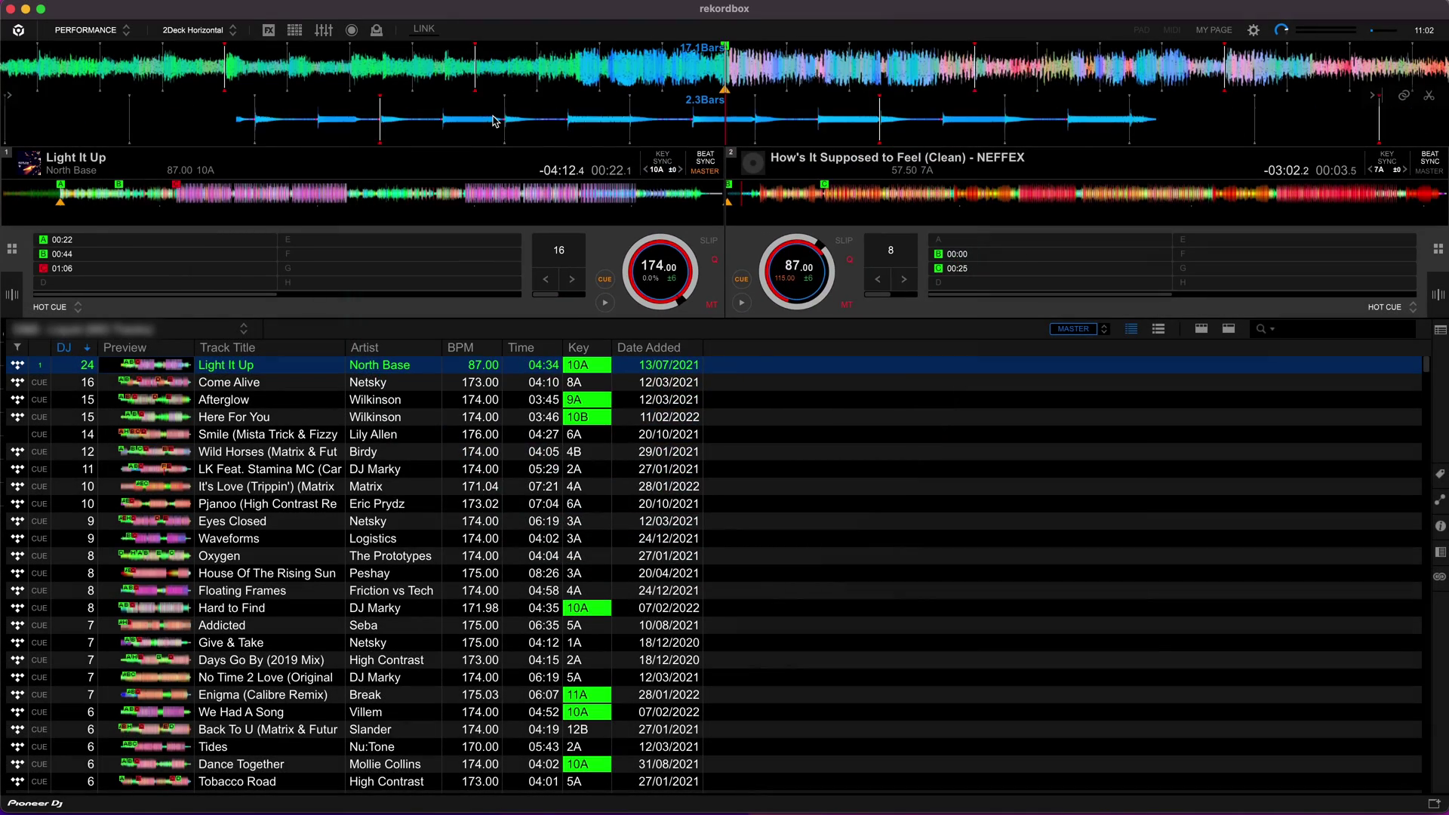